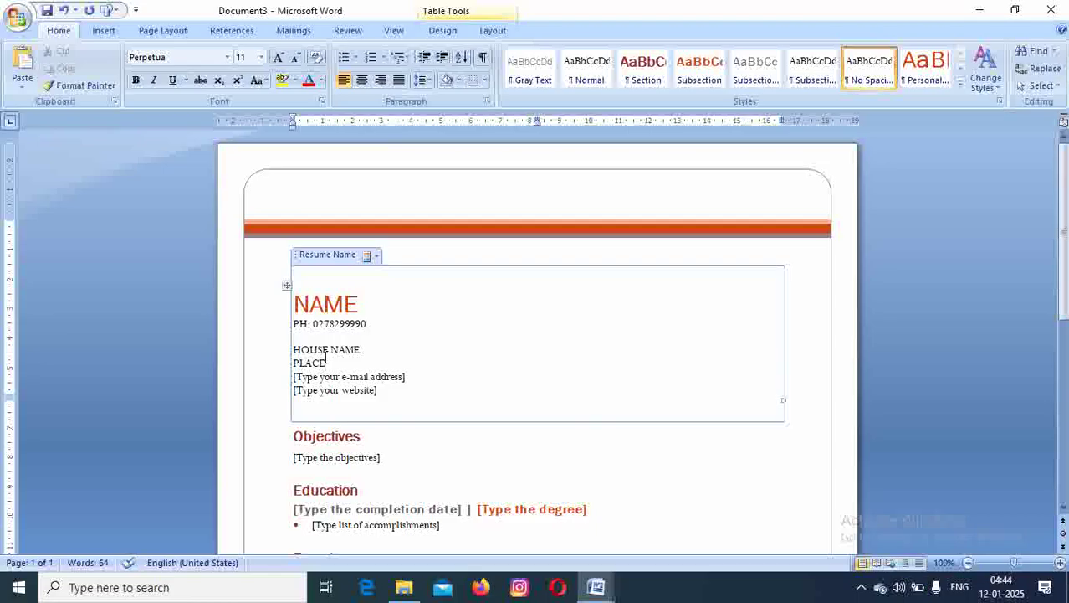
Add a PIN line below PLACE in the contact block and replace the e-mail placeholder with "myemailid".
{"action": "key", "text": "Return"}
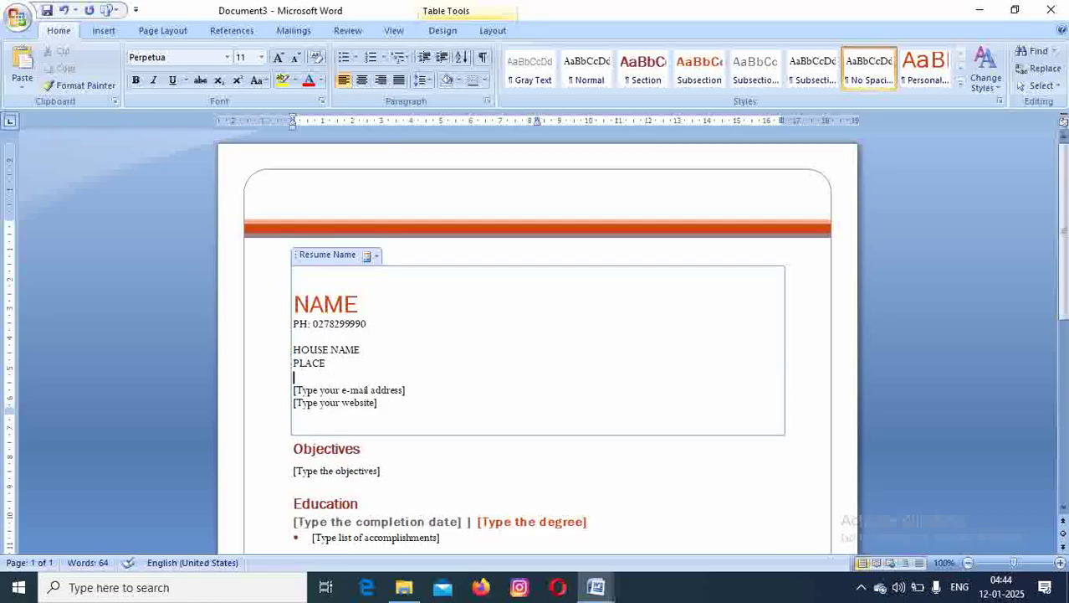
{"action": "type", "text": "PIN"}
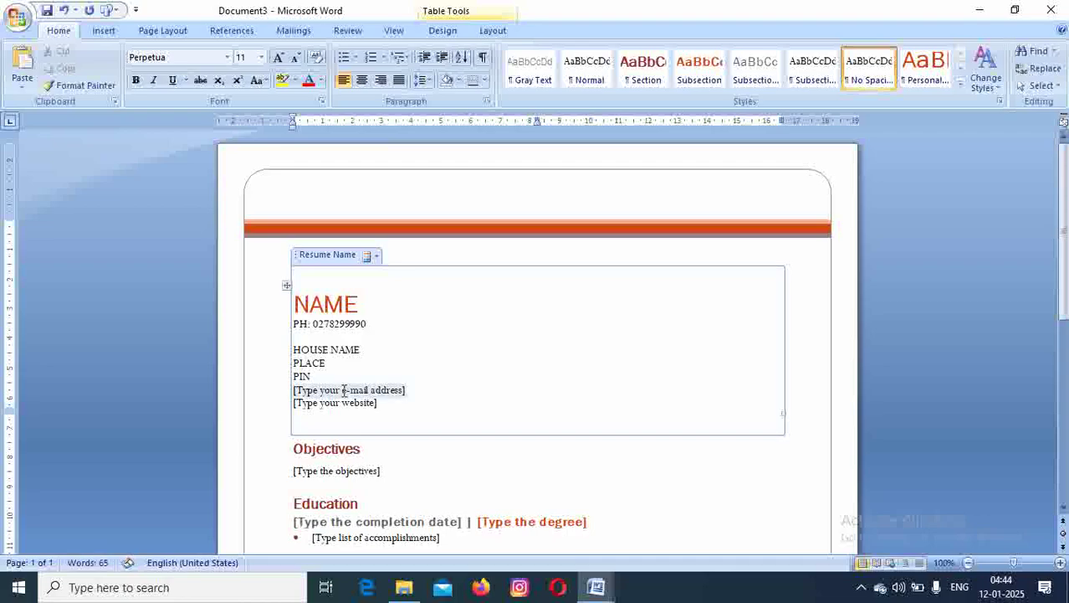
{"action": "left_click", "coordinate": [333, 390]}
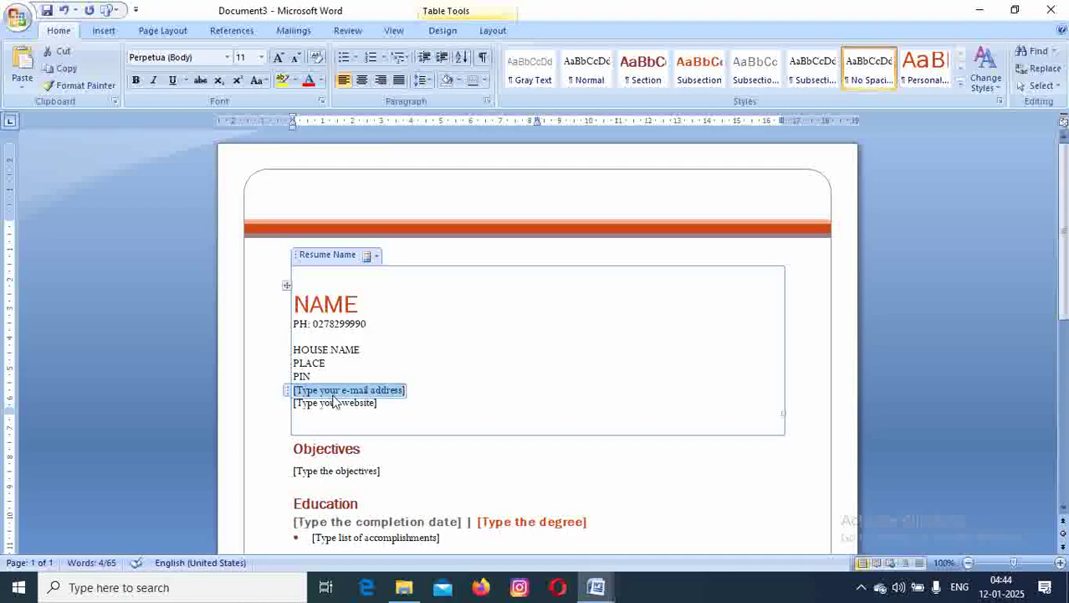
{"action": "type", "text": "M"}
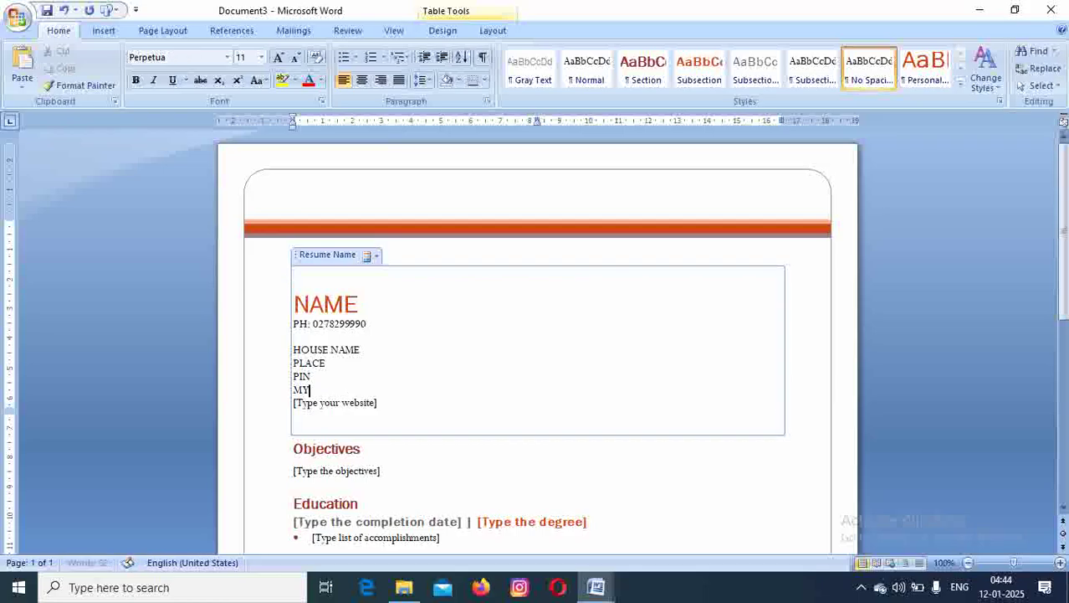
{"action": "key", "text": "BackSpace"}
{"action": "type", "text": "myemailid"}
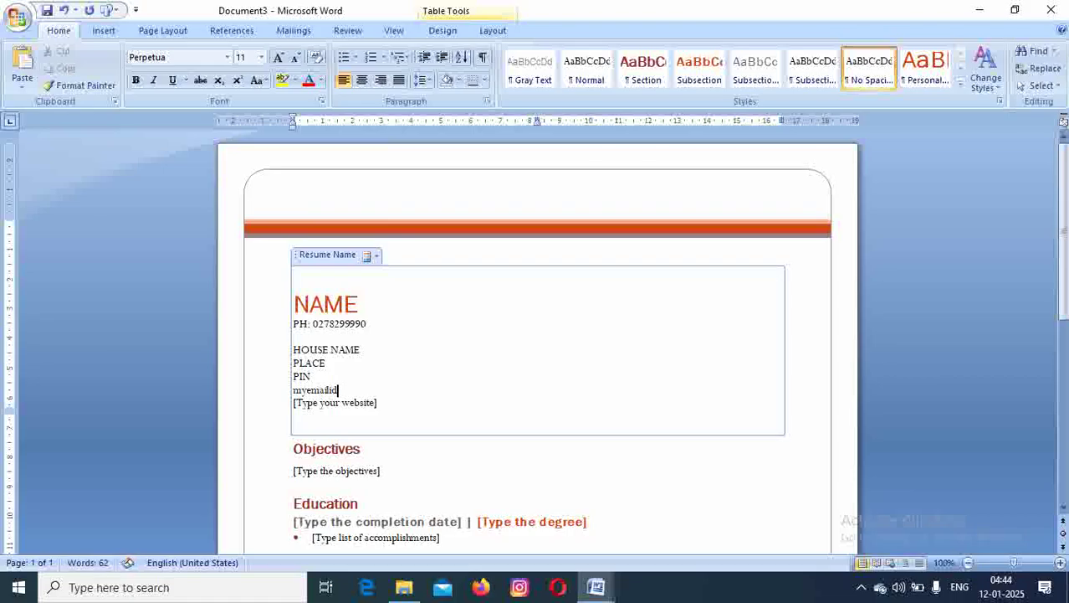
Replace the website placeholder in the contact block with "website address".
{"action": "left_click", "coordinate": [333, 404]}
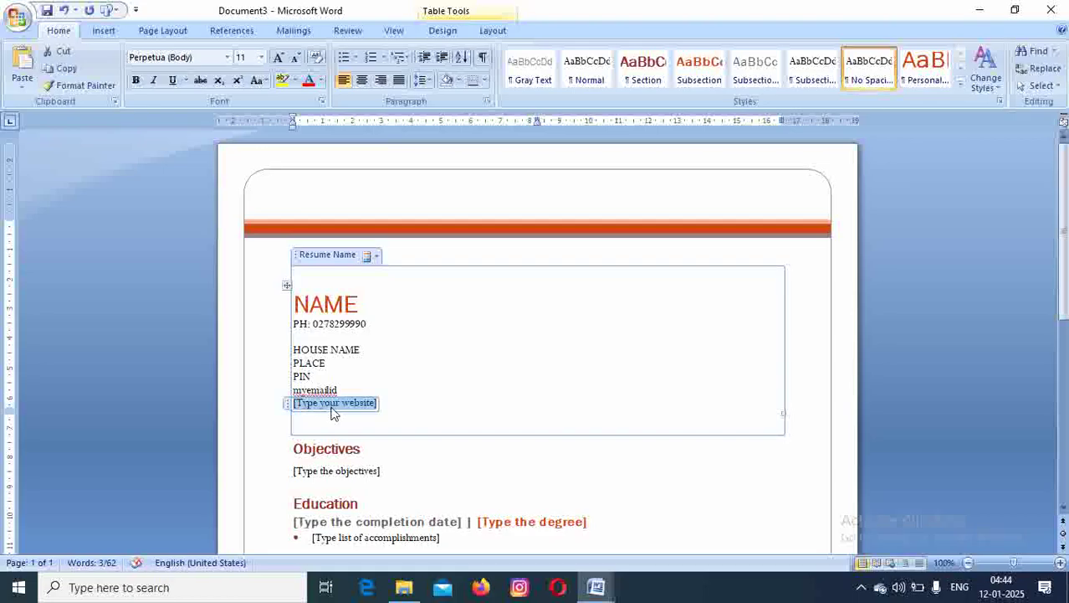
{"action": "type", "text": "web"}
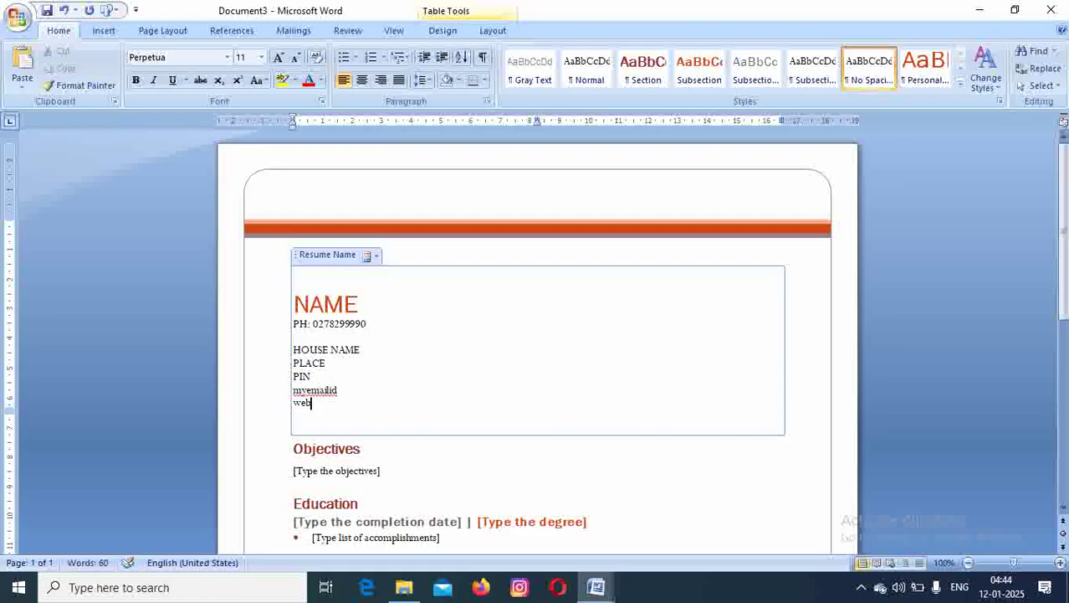
{"action": "type", "text": "site address"}
Replace the placeholder under the Objectives heading with "Your objectives".
{"action": "left_click", "coordinate": [329, 477]}
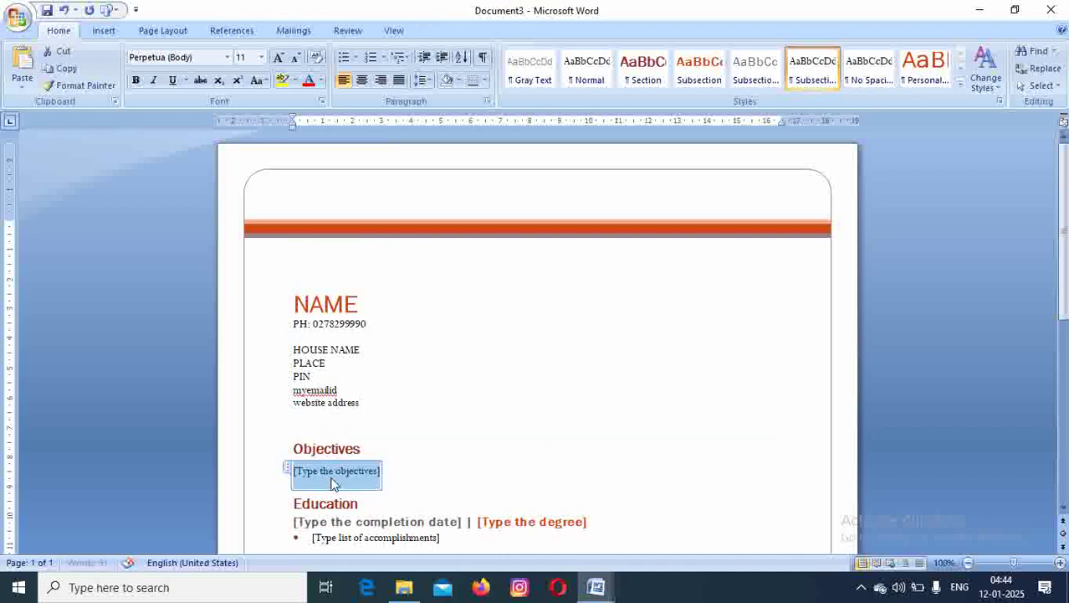
{"action": "key", "text": "Down"}
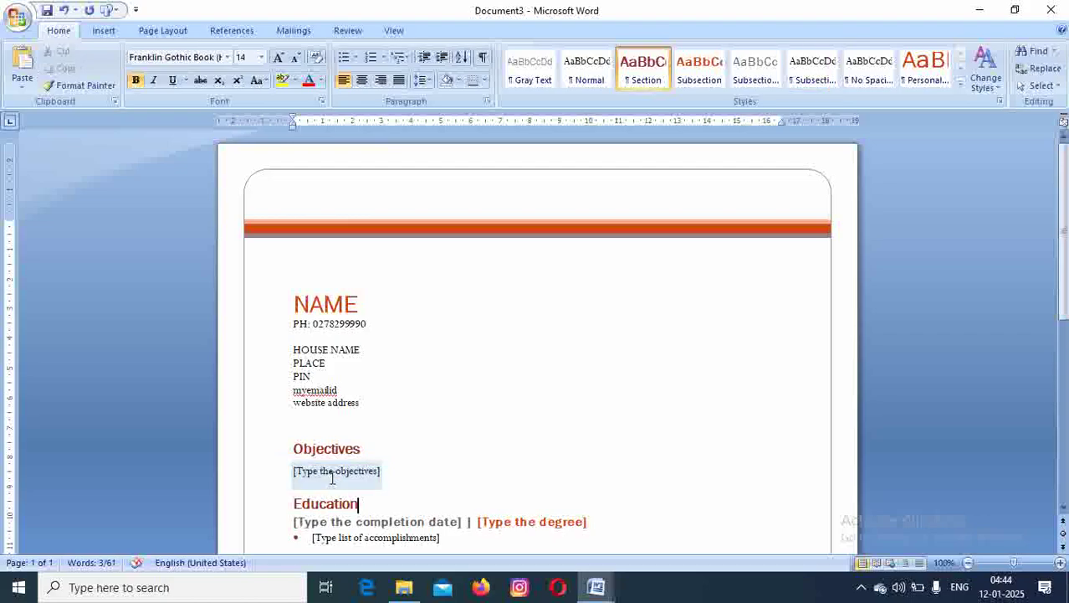
{"action": "left_click", "coordinate": [362, 471]}
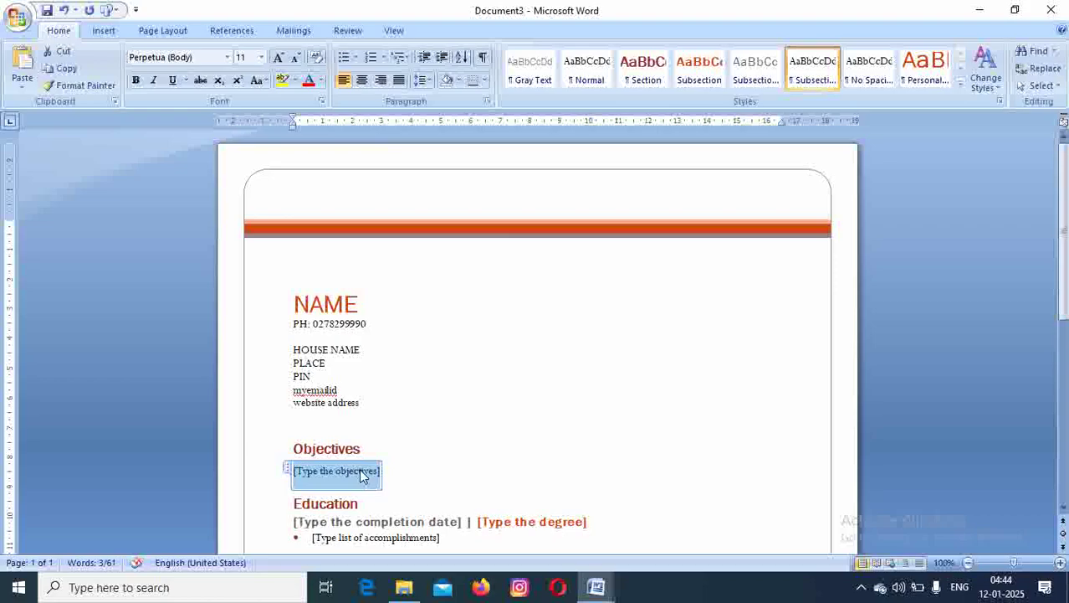
{"action": "type", "text": "your objectives"}
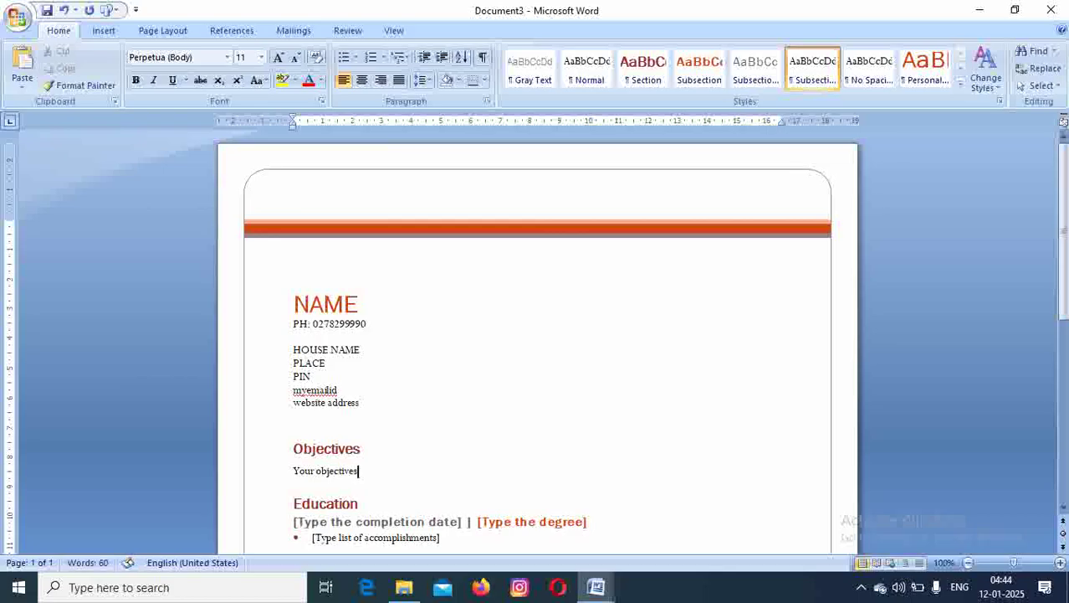
Fill in the Education entry with the completion date "March 2024" and the degree "Bcom".
{"action": "key", "text": "Down"}
{"action": "key", "text": "Down"}
{"action": "key", "text": "Down"}
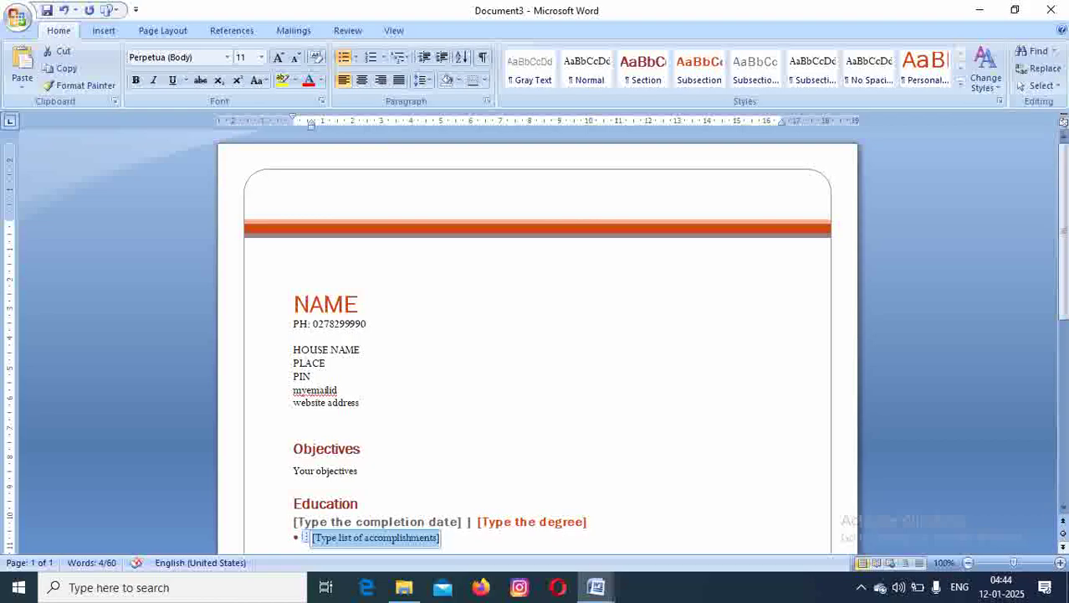
{"action": "left_click", "coordinate": [1064, 507]}
{"action": "left_click_drag", "start_coordinate": [1063, 507], "coordinate": [1064, 507]}
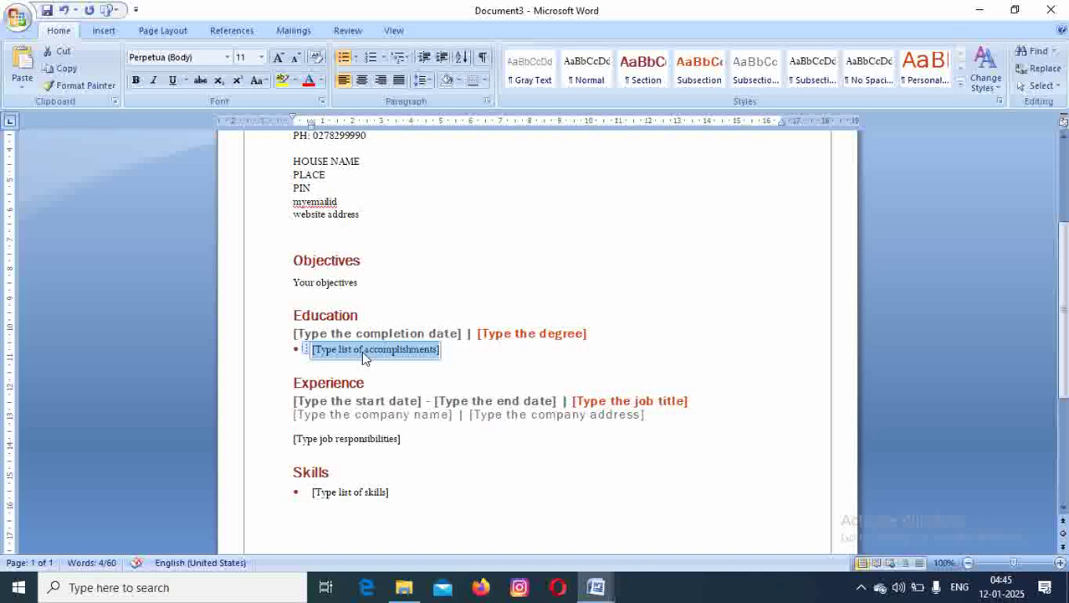
{"action": "left_click", "coordinate": [411, 333]}
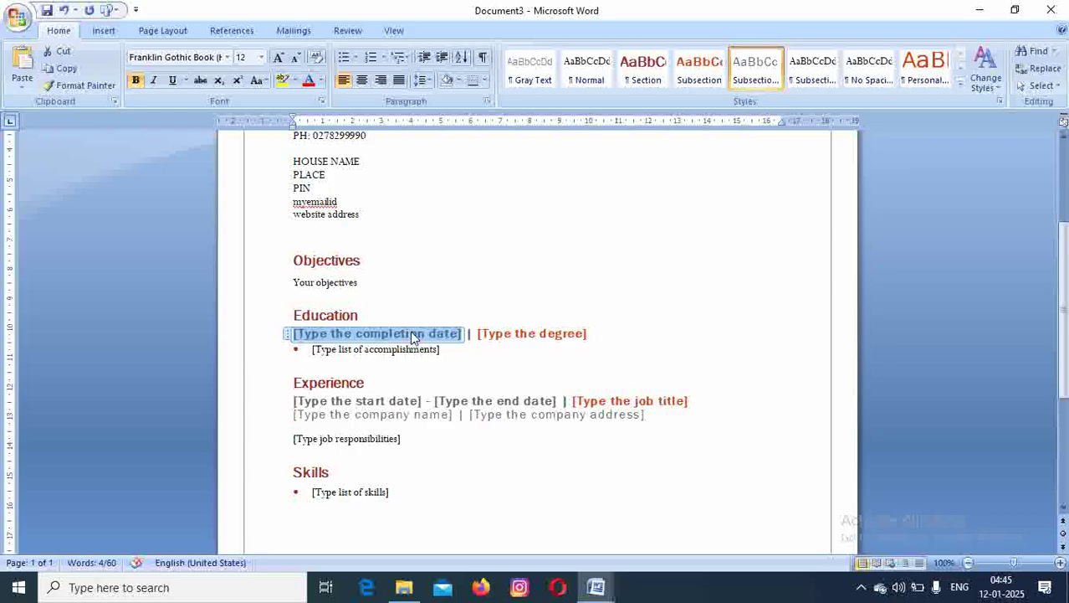
{"action": "type", "text": "Marc"}
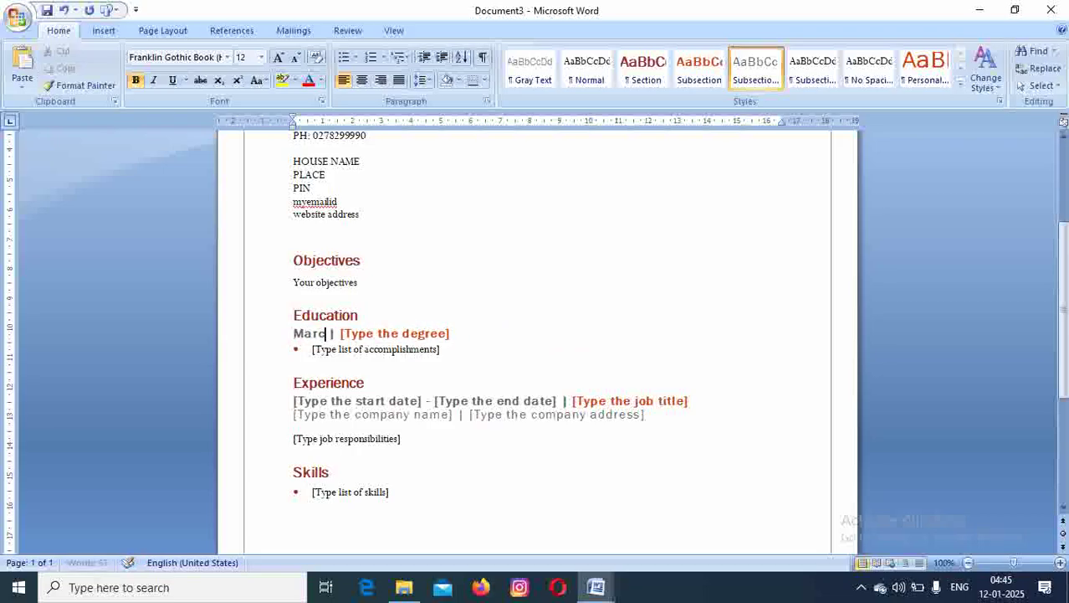
{"action": "type", "text": "h 2024"}
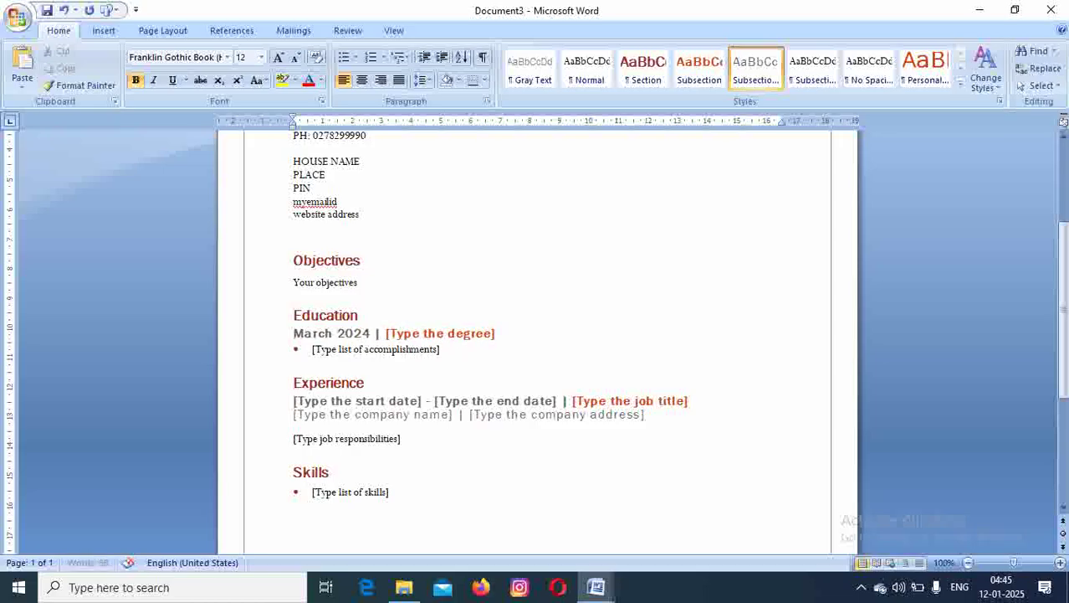
{"action": "left_click", "coordinate": [430, 335]}
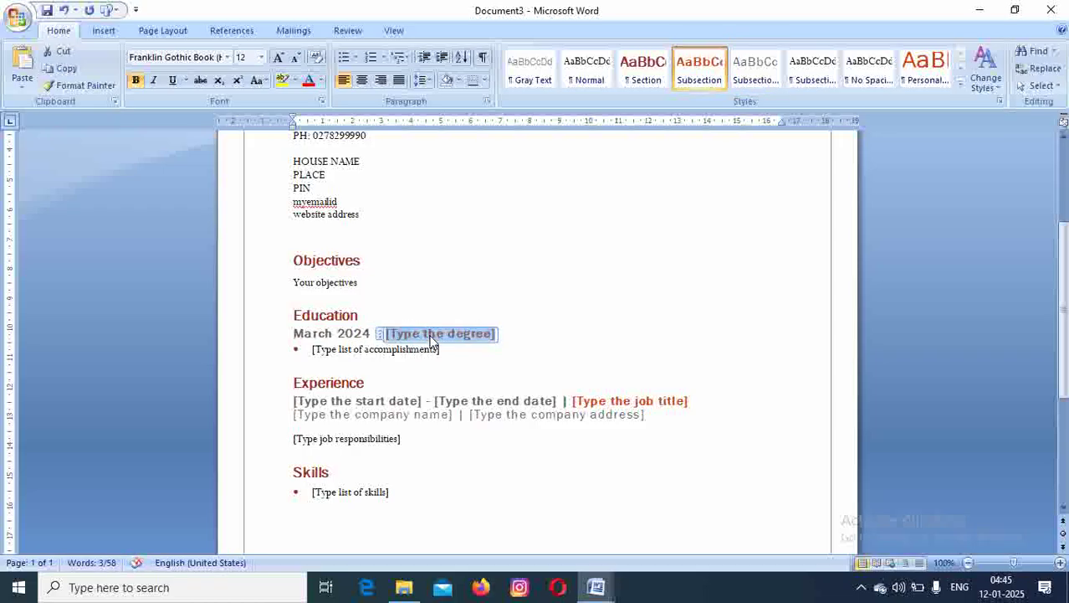
{"action": "type", "text": "Bcom"}
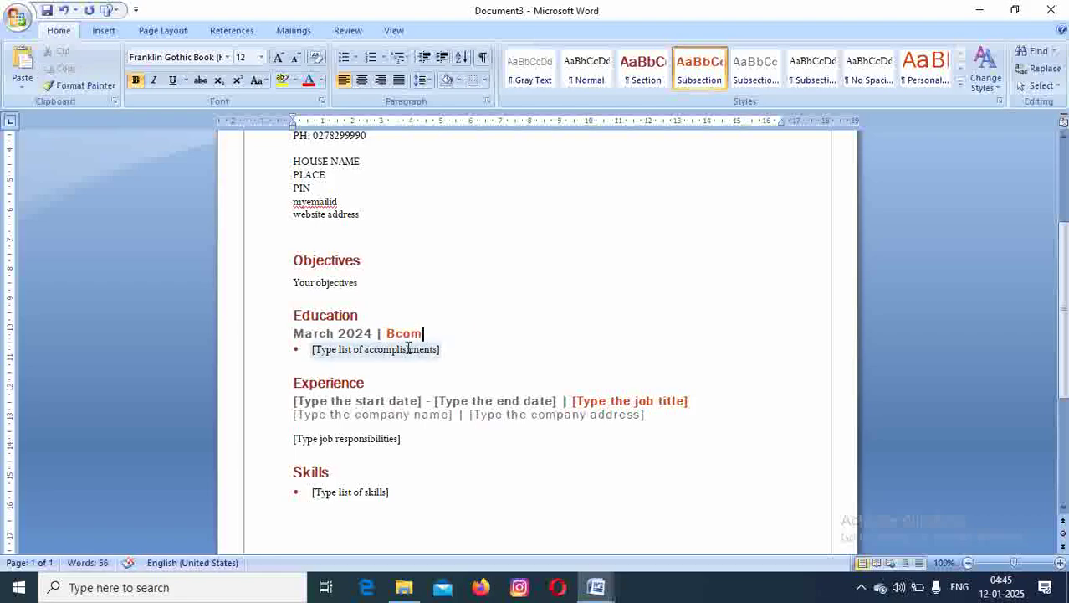
Replace the accomplishments placeholder under Education with the two bullets "College name" and "Academic score".
{"action": "left_click", "coordinate": [407, 348]}
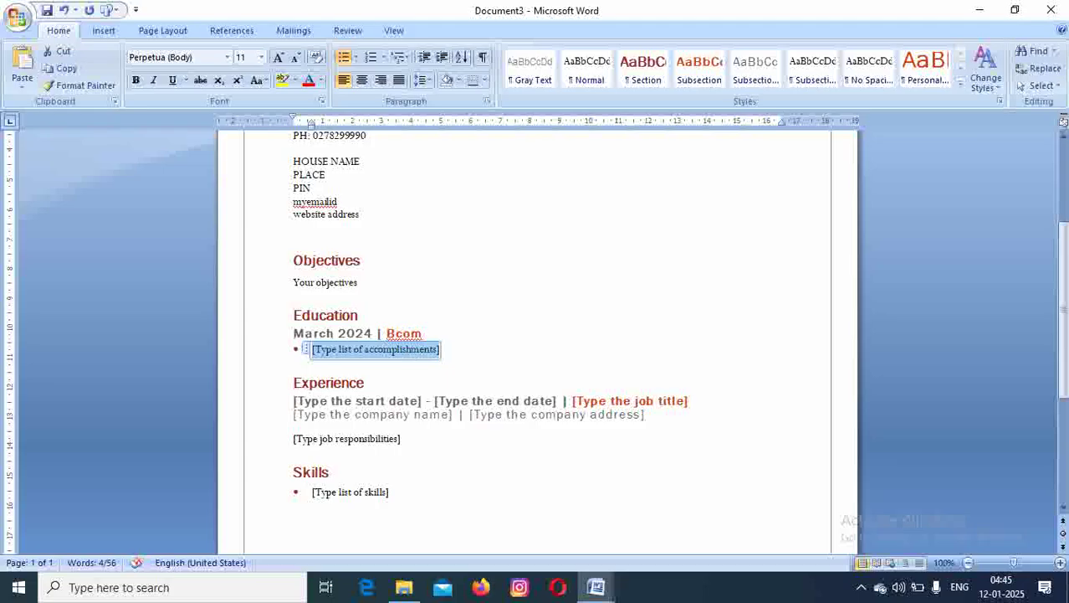
{"action": "type", "text": "college name"}
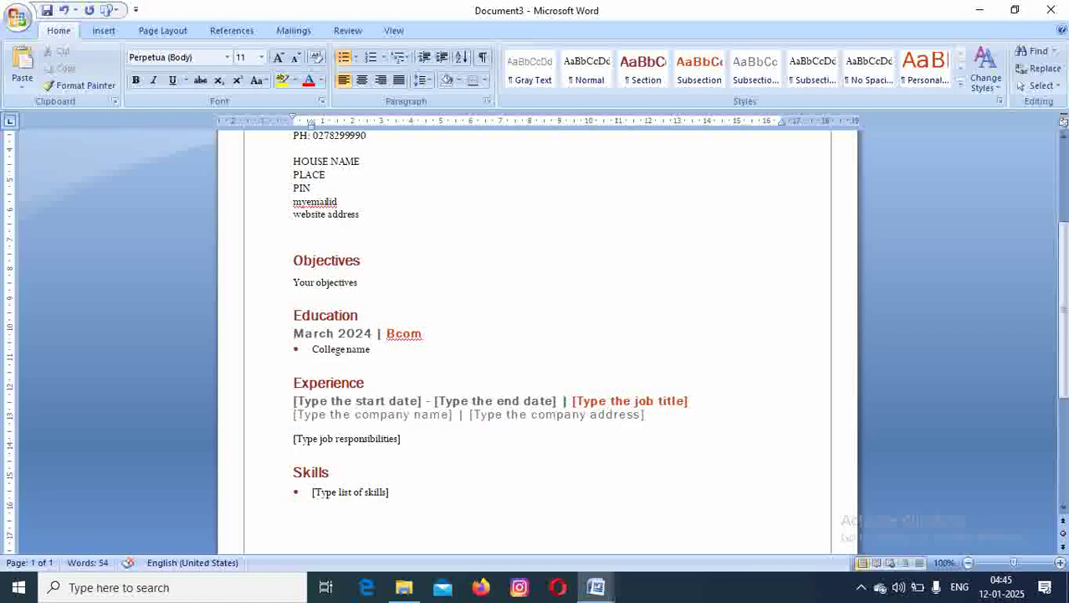
{"action": "key", "text": "Return"}
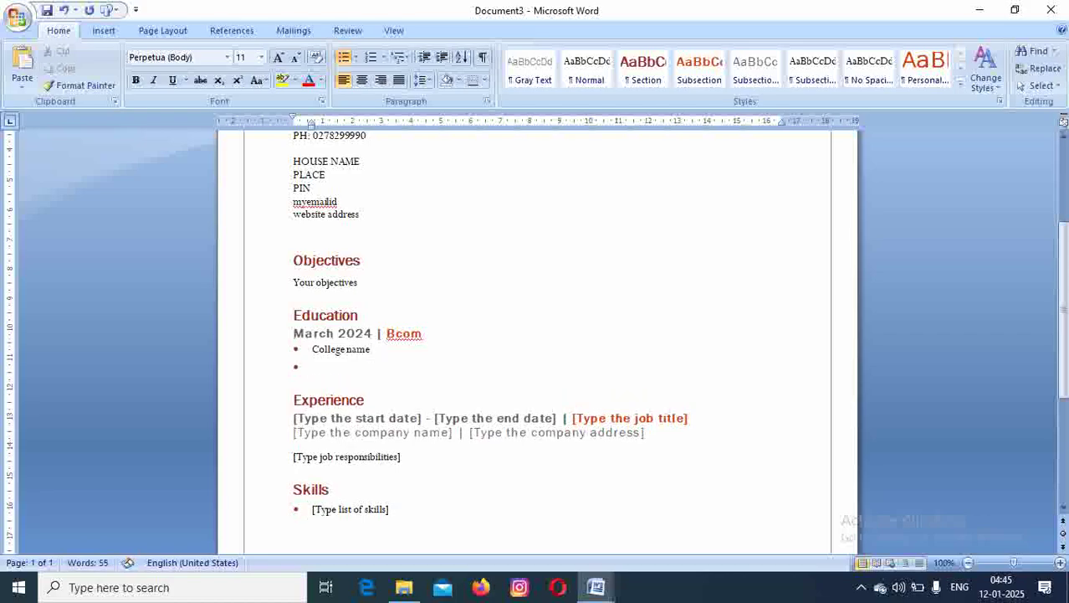
{"action": "type", "text": "Aca"}
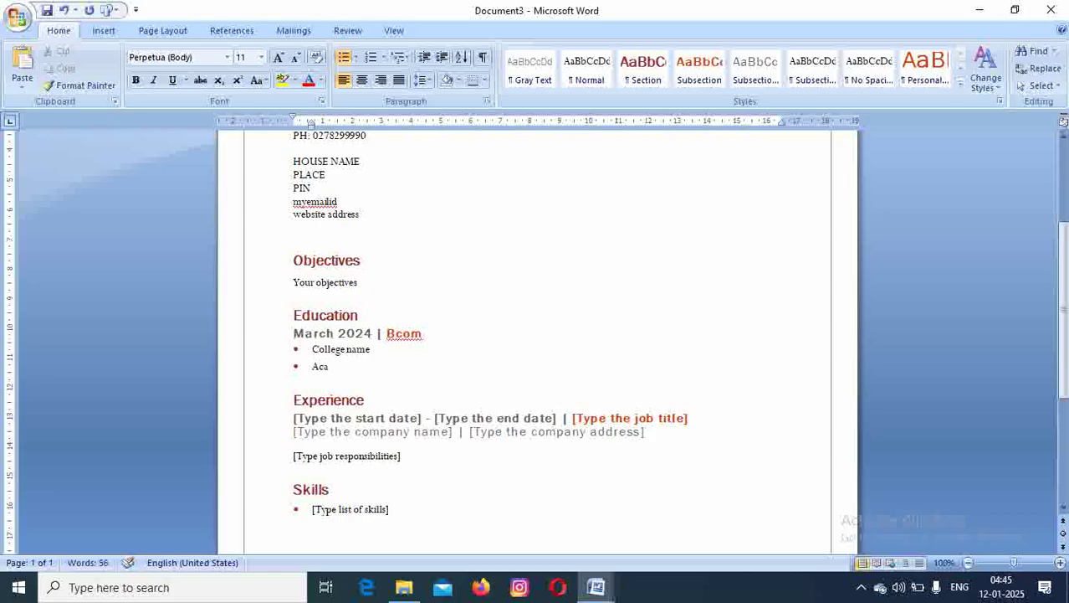
{"action": "type", "text": "demic score"}
{"action": "key", "text": "Return"}
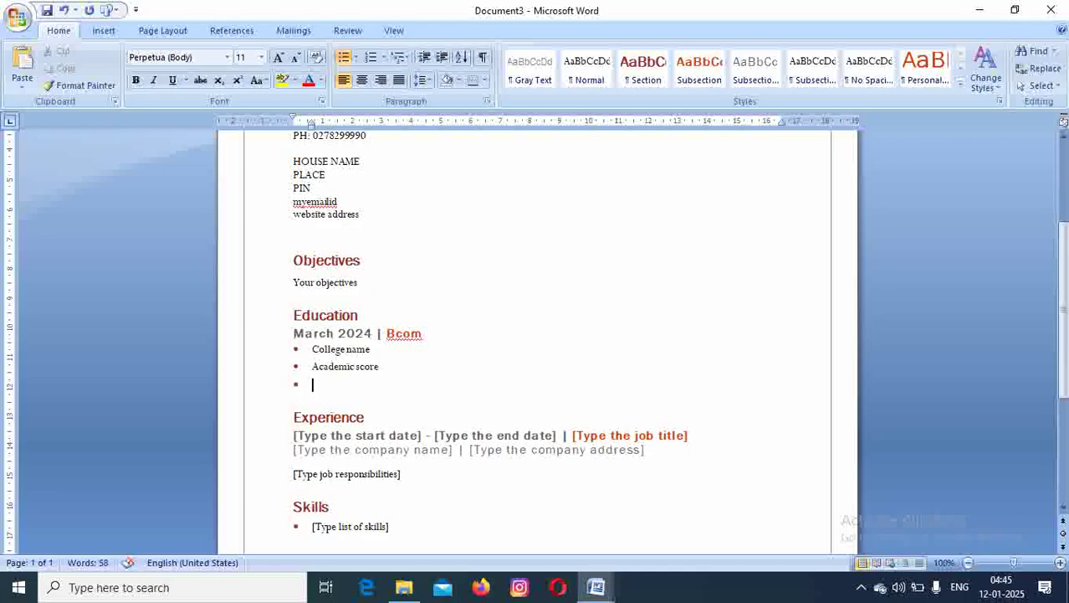
{"action": "key", "text": "Delete"}
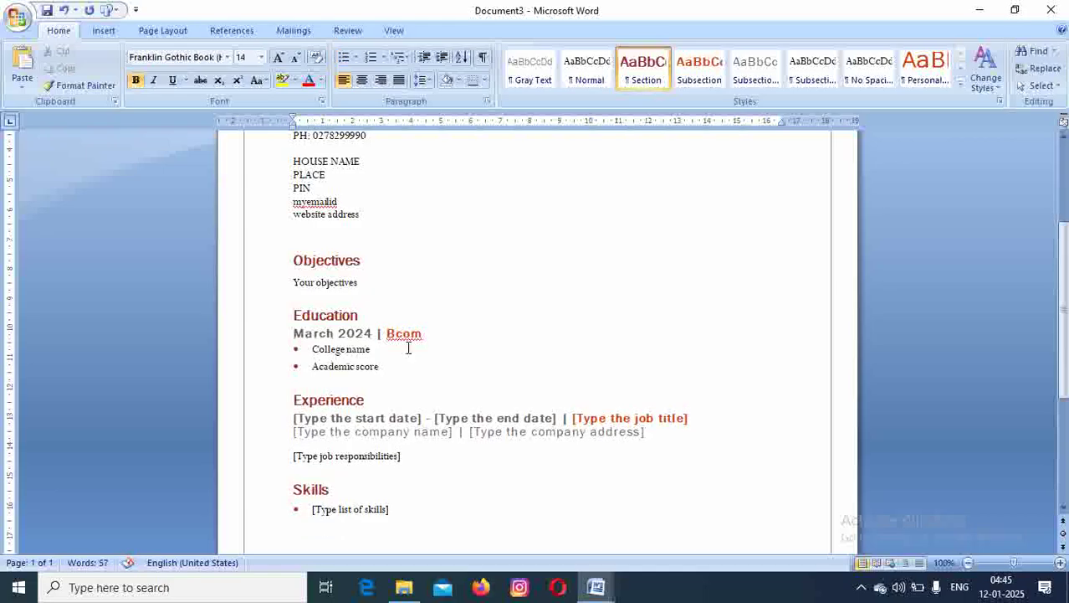
Add blank lines above the Experience heading and paste a copy of the March 2024 Bcom entry with its bullets there.
{"action": "key", "text": "Return"}
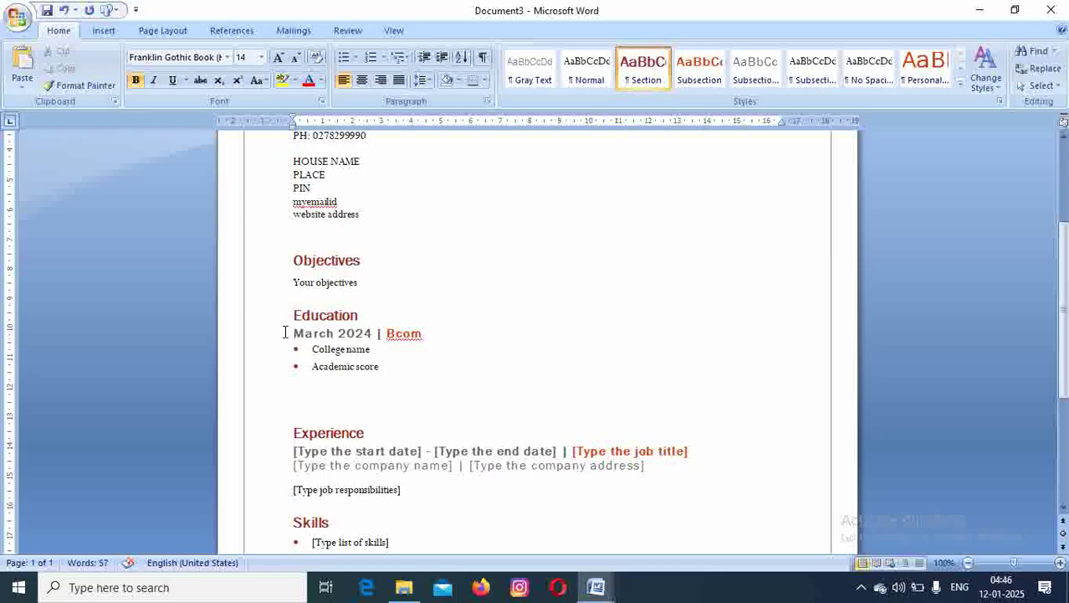
{"action": "left_click", "coordinate": [285, 332]}
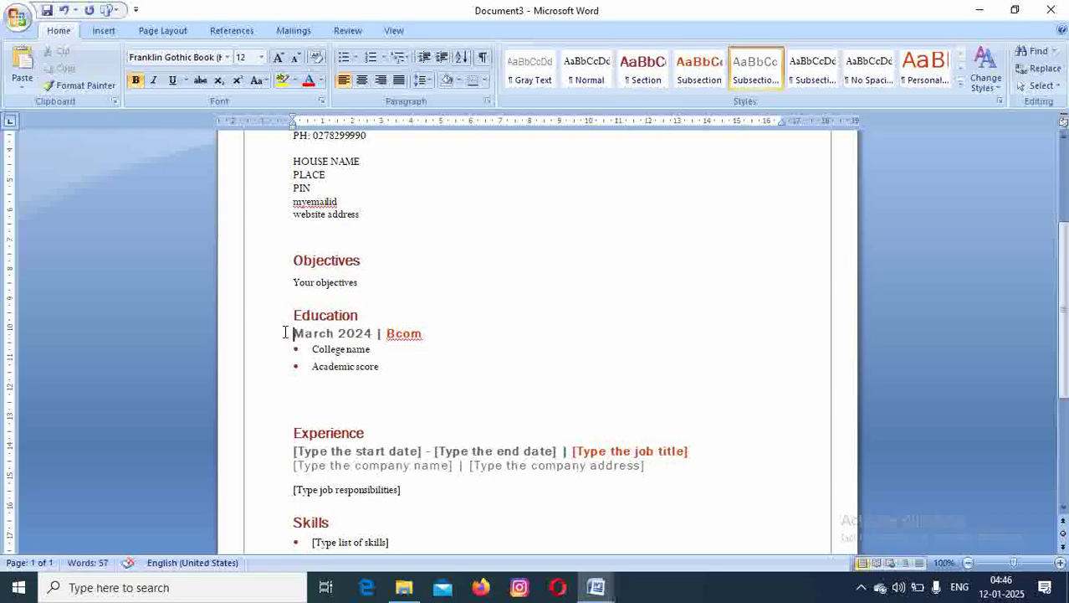
{"action": "left_click", "coordinate": [393, 371], "text": "shift"}
{"action": "key", "text": "ctrl+c"}
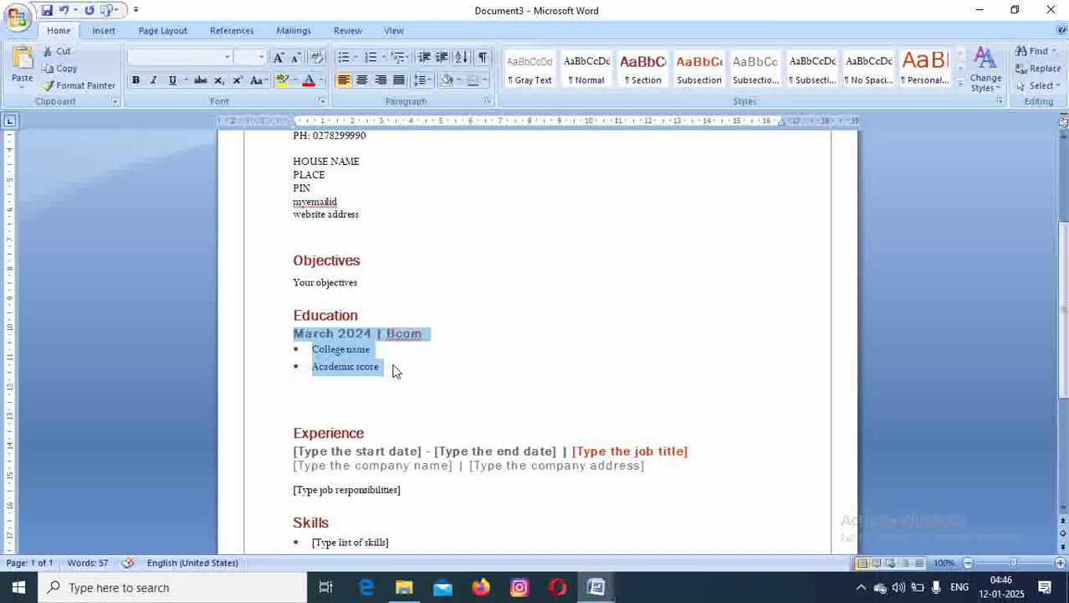
{"action": "left_click", "coordinate": [292, 397]}
{"action": "key", "text": "ctrl+v"}
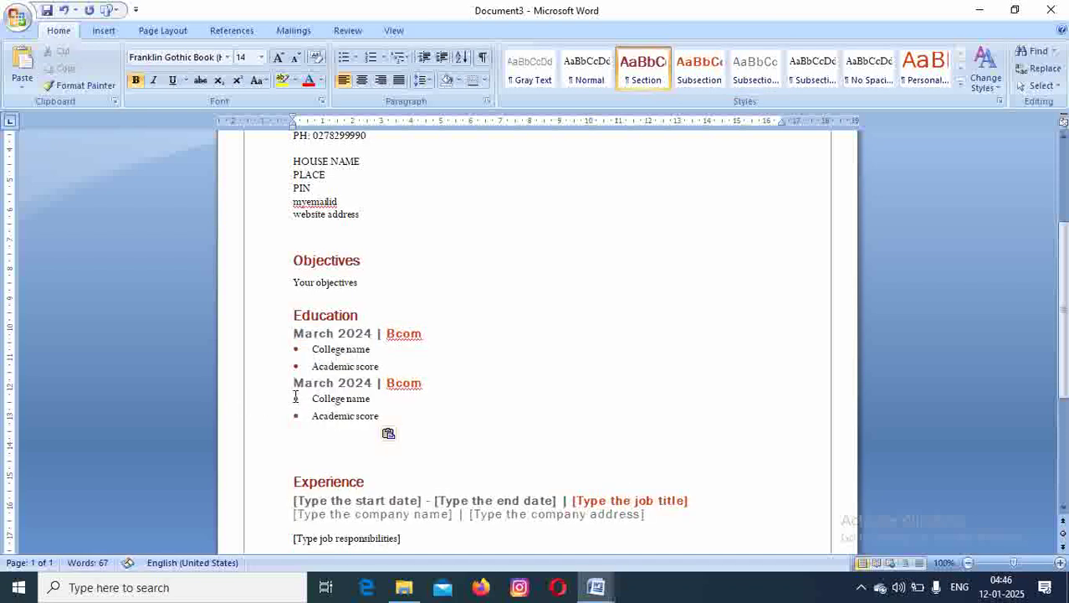
Change the copied Education entry's date to March 2021 and its degree to "Plus 2".
{"action": "left_click", "coordinate": [374, 382]}
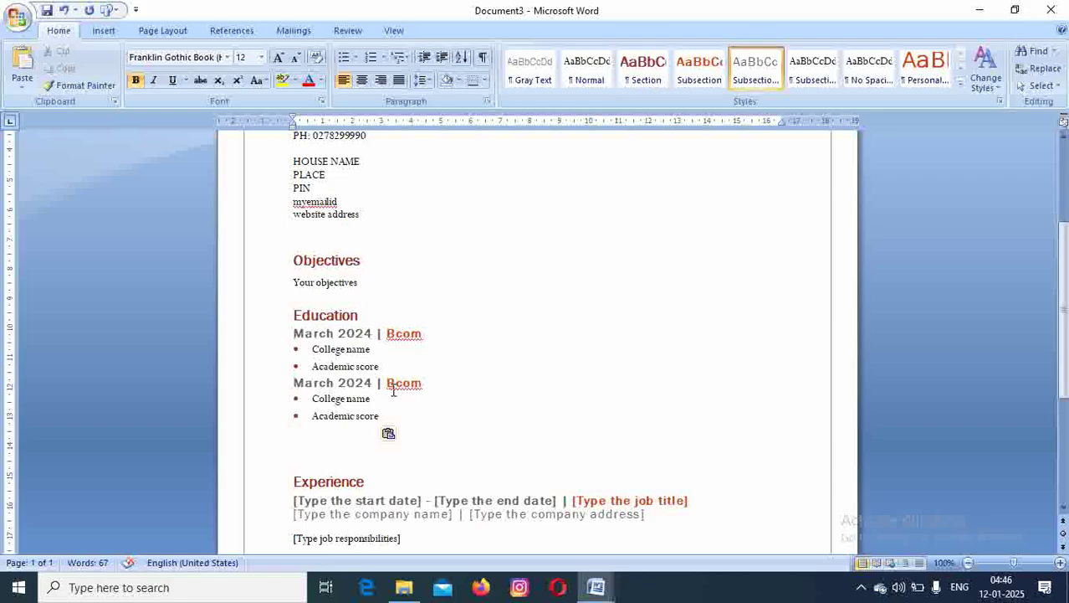
{"action": "key", "text": "BackSpace"}
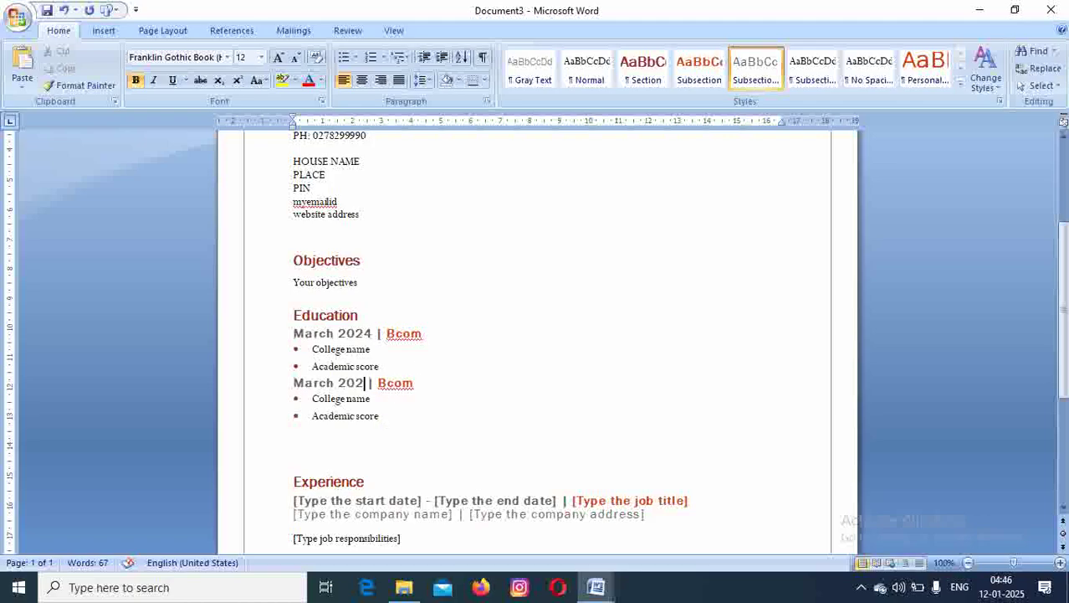
{"action": "type", "text": "1"}
{"action": "left_click", "coordinate": [436, 382]}
{"action": "key", "text": "BackSpace"}
{"action": "key", "text": "BackSpace"}
{"action": "key", "text": "BackSpace"}
{"action": "key", "text": "BackSpace"}
{"action": "type", "text": "Plus"}
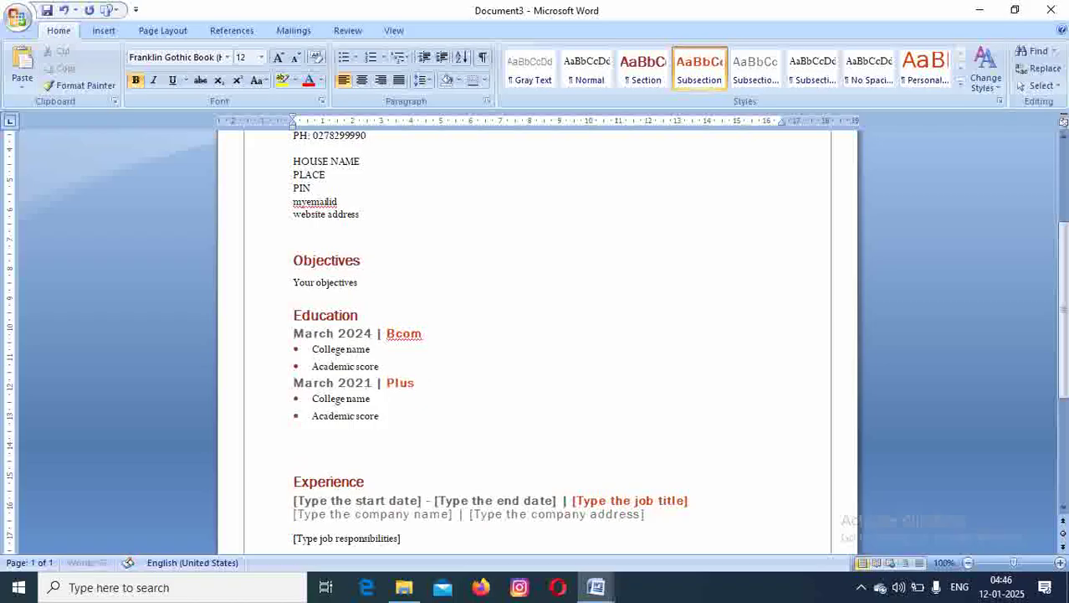
{"action": "type", "text": " 2"}
{"action": "key", "text": "Down"}
{"action": "key", "text": "Down"}
{"action": "key", "text": "Down"}
{"action": "key", "text": "Down"}
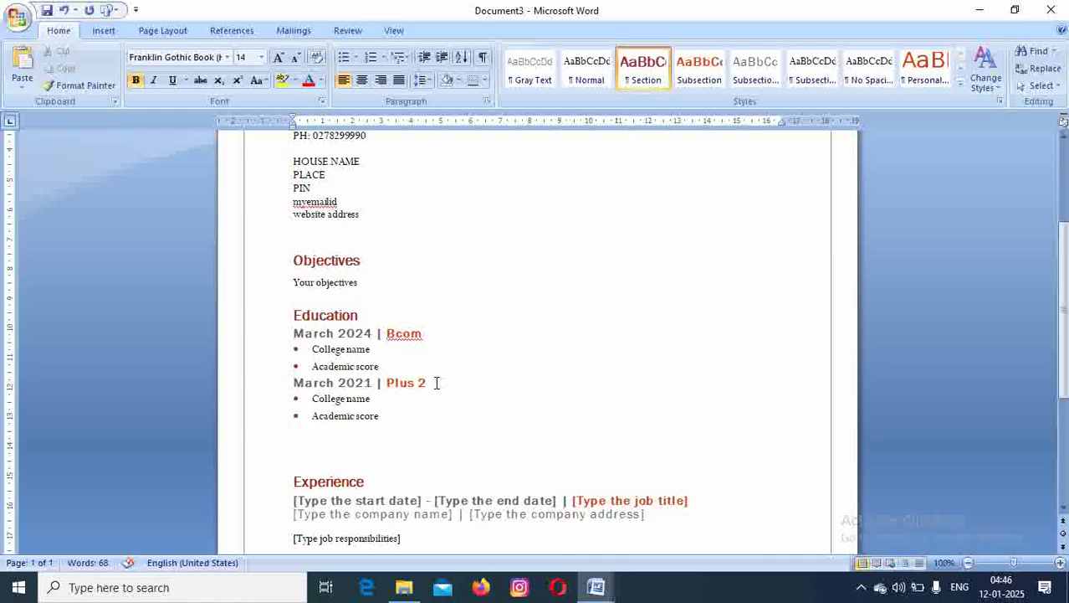
Fill in the start date of the Experience entry as "2024, March 30".
{"action": "left_click", "coordinate": [366, 502]}
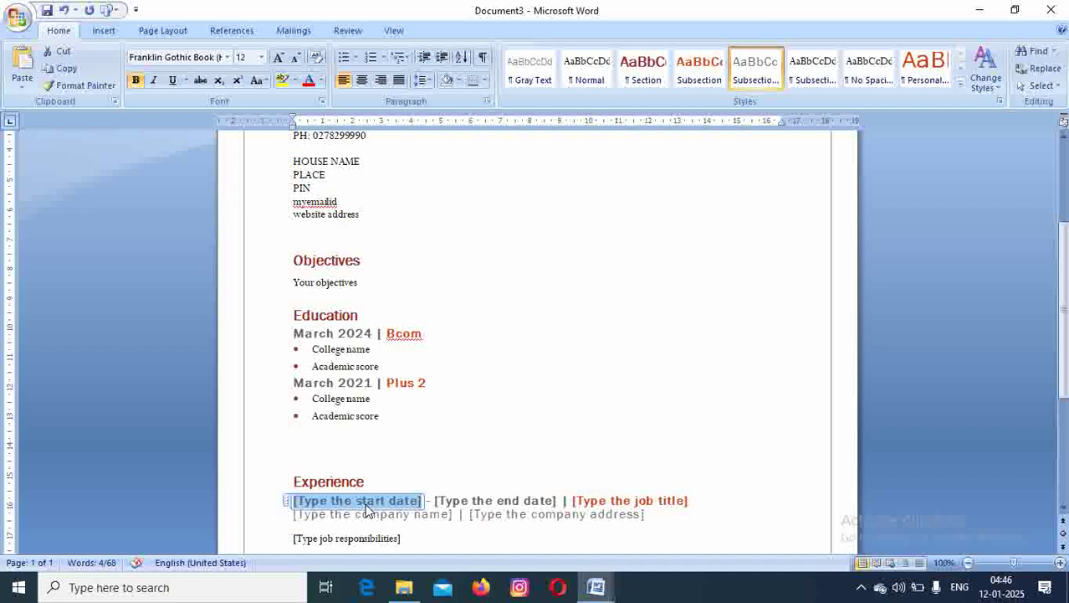
{"action": "type", "text": "2024"}
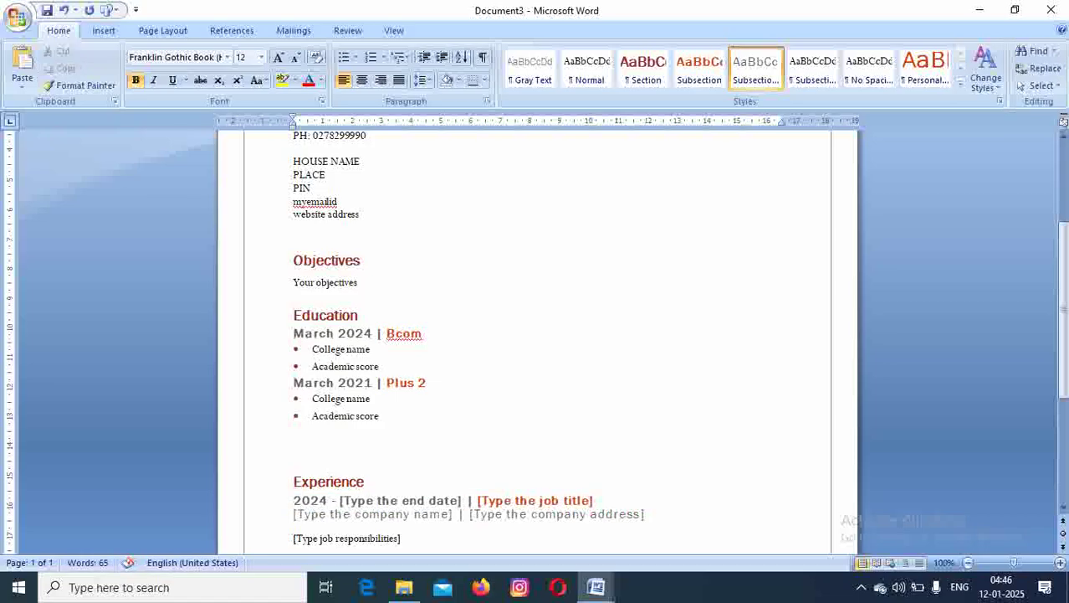
{"action": "type", "text": ", Ma"}
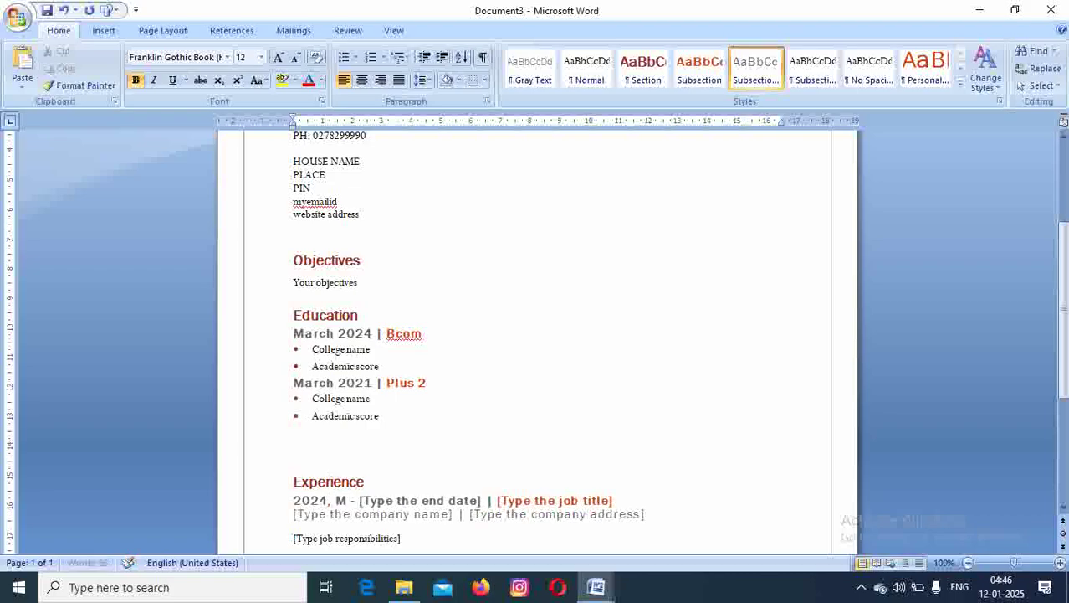
{"action": "type", "text": "rch 1"}
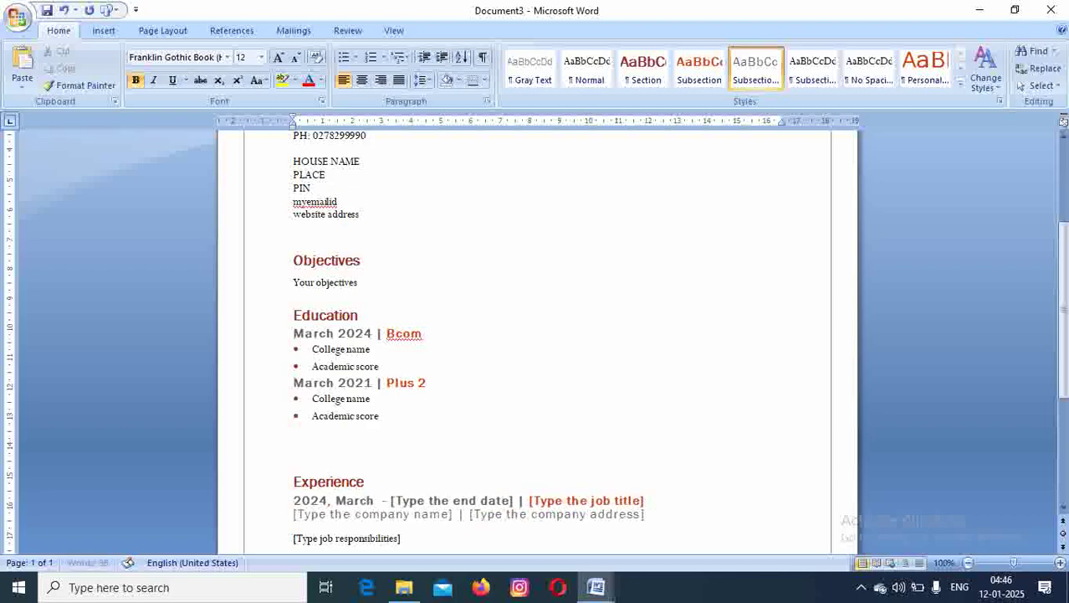
{"action": "key", "text": "BackSpace"}
{"action": "type", "text": "30"}
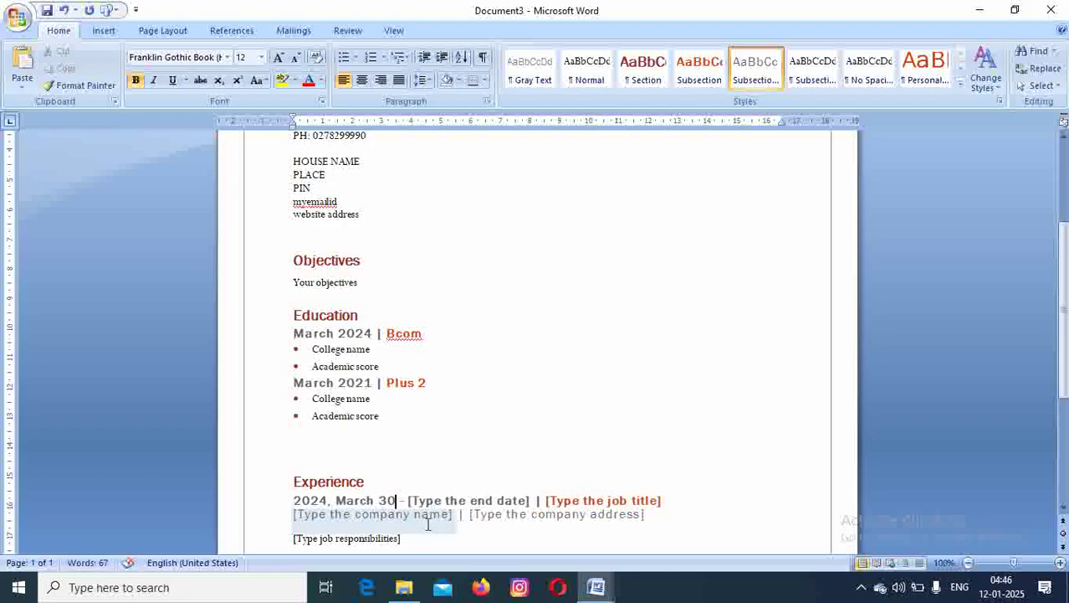
Fill in the end date of the Experience entry as "2025, January 10".
{"action": "left_click", "coordinate": [449, 502]}
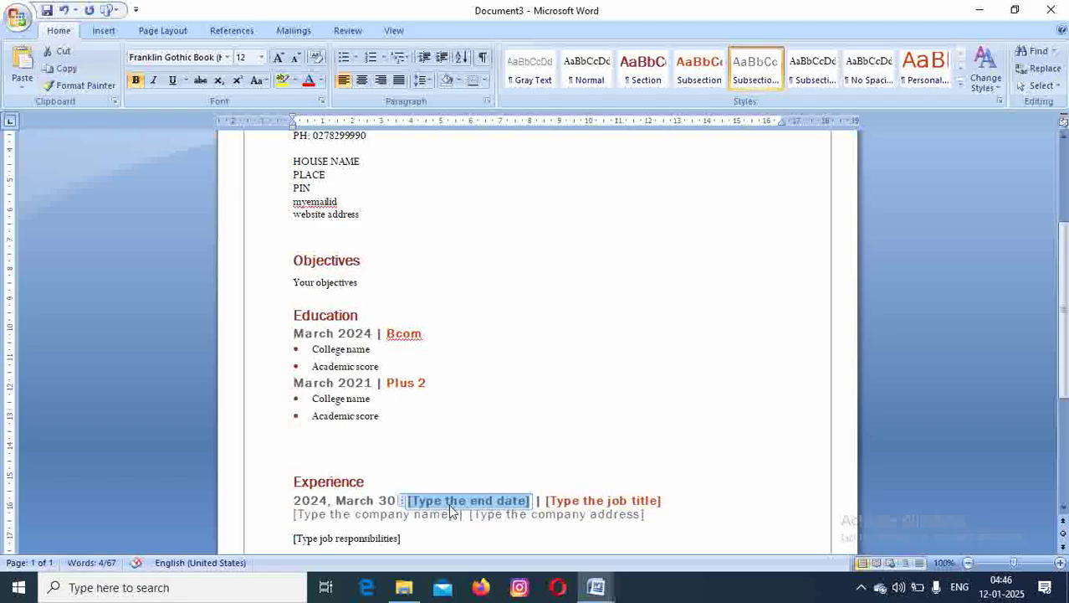
{"action": "type", "text": "@025"}
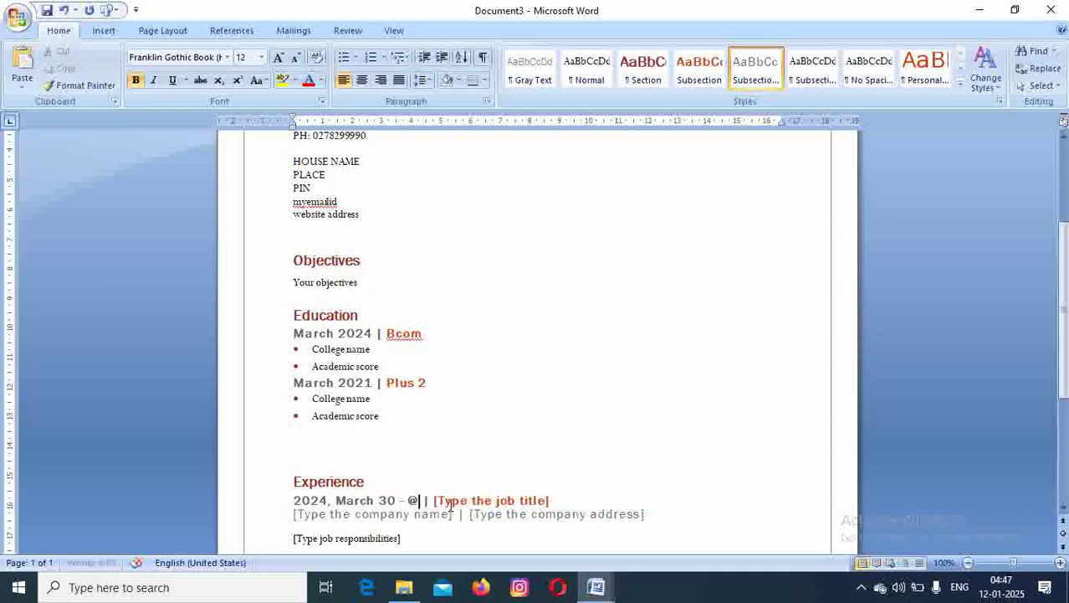
{"action": "key", "text": "BackSpace"}
{"action": "key", "text": "BackSpace"}
{"action": "key", "text": "BackSpace"}
{"action": "key", "text": "BackSpace"}
{"action": "type", "text": "2025"}
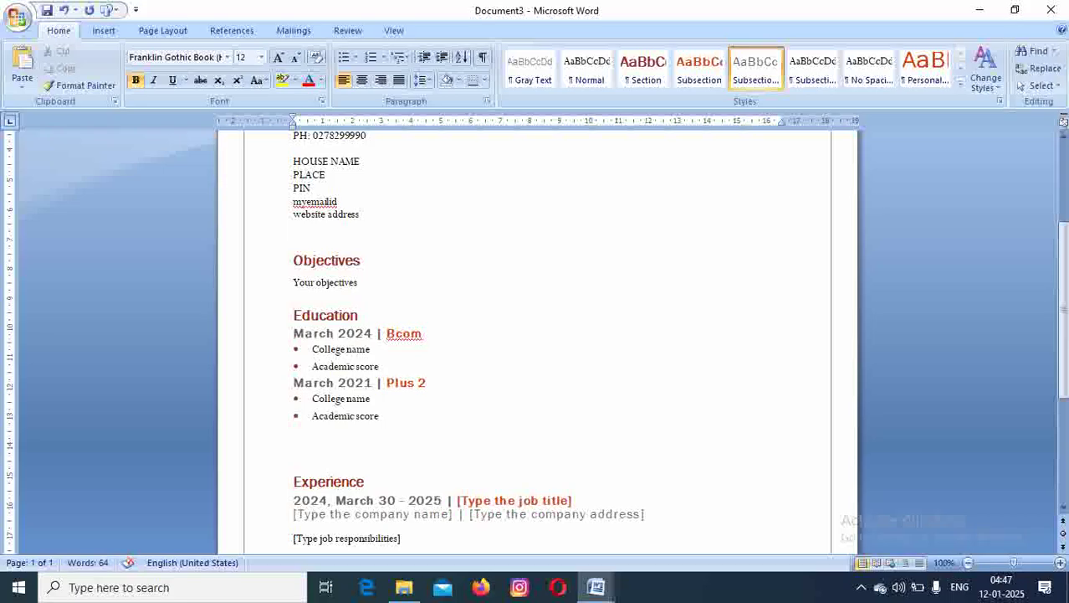
{"action": "type", "text": ", January "}
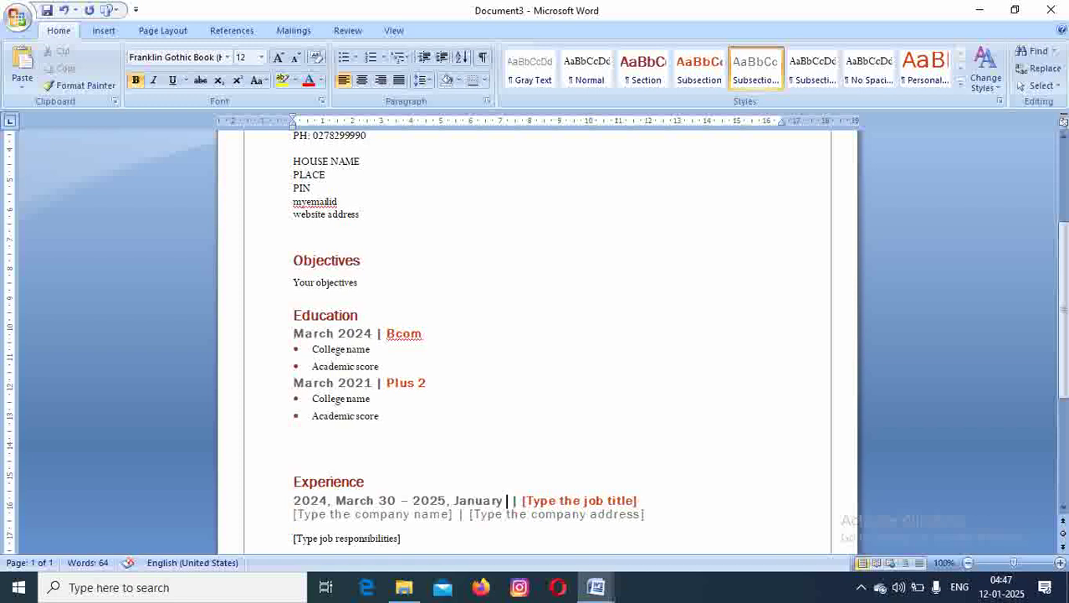
{"action": "type", "text": "10"}
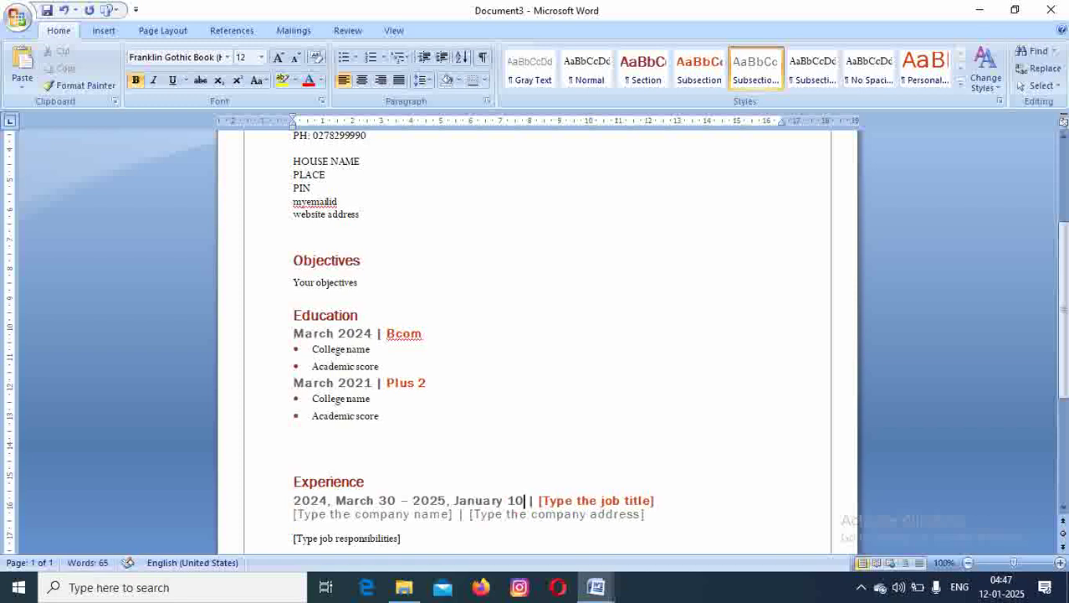
Replace the job title placeholder in the Experience entry with "Assistant Accountant".
{"action": "left_click", "coordinate": [599, 500]}
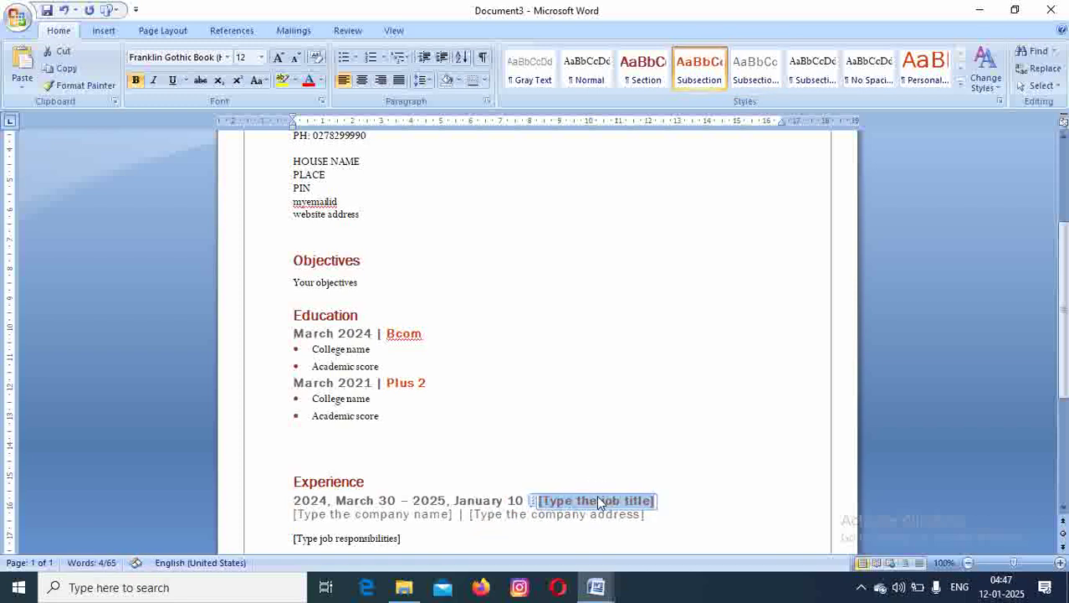
{"action": "type", "text": "Assistan"}
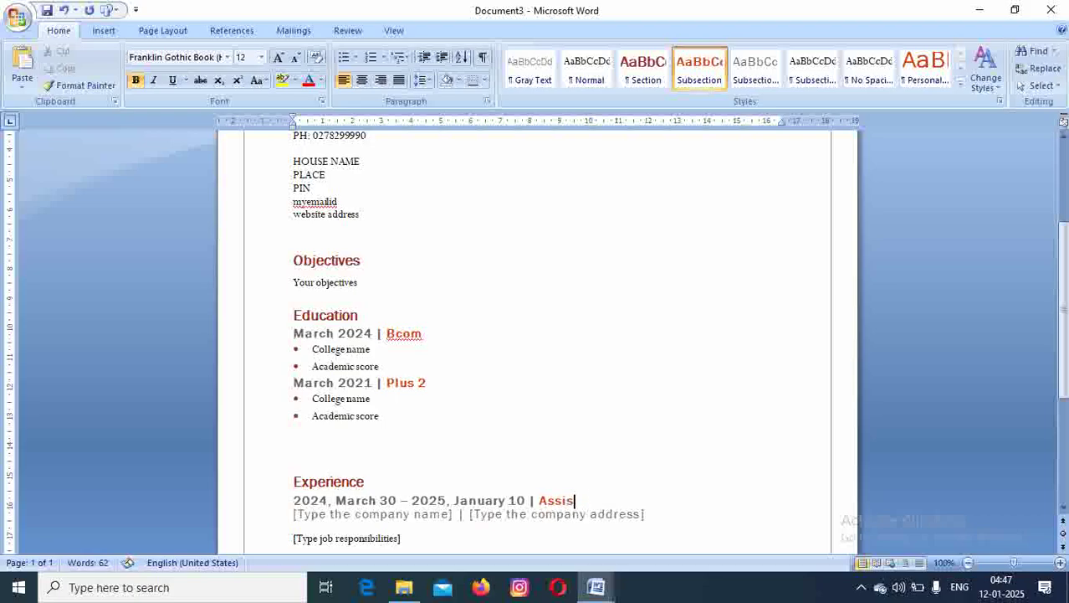
{"action": "type", "text": "Accountant"}
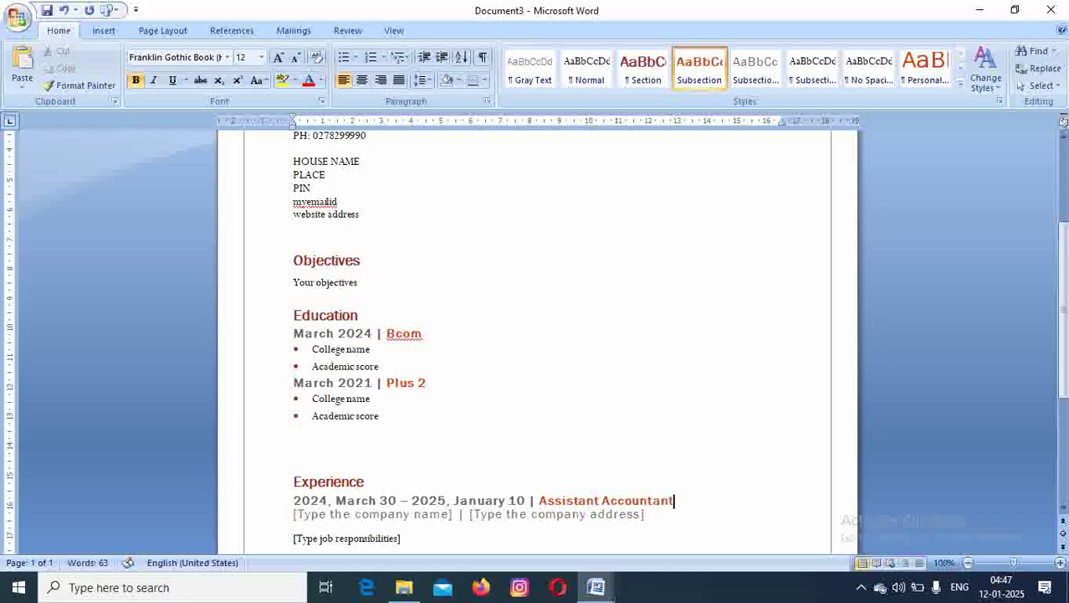
Replace the company placeholders under the job title with "Company name" and "Company address".
{"action": "left_click", "coordinate": [417, 522]}
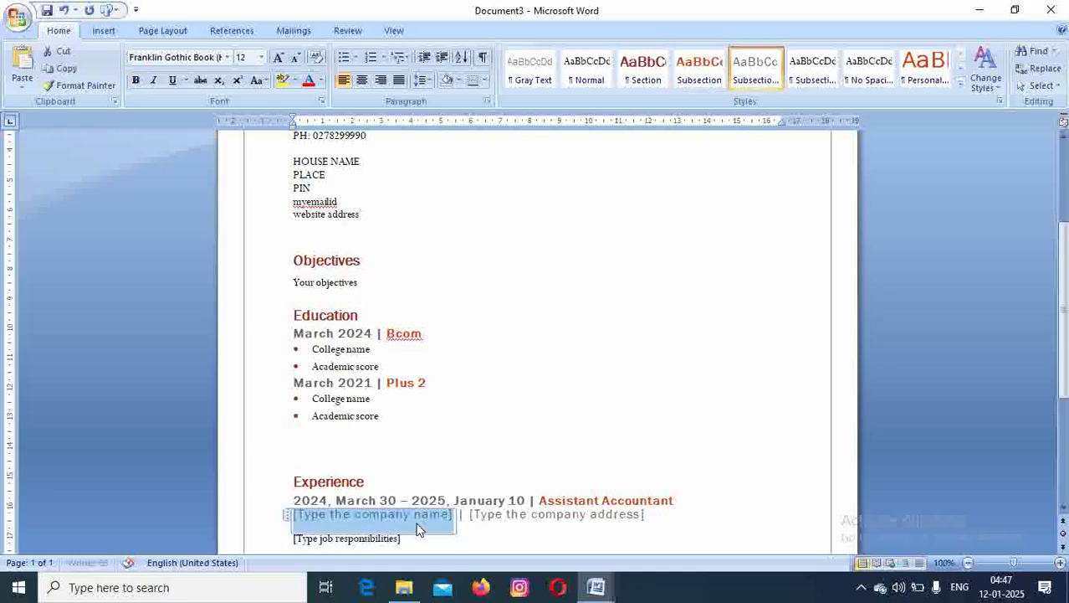
{"action": "type", "text": "company "}
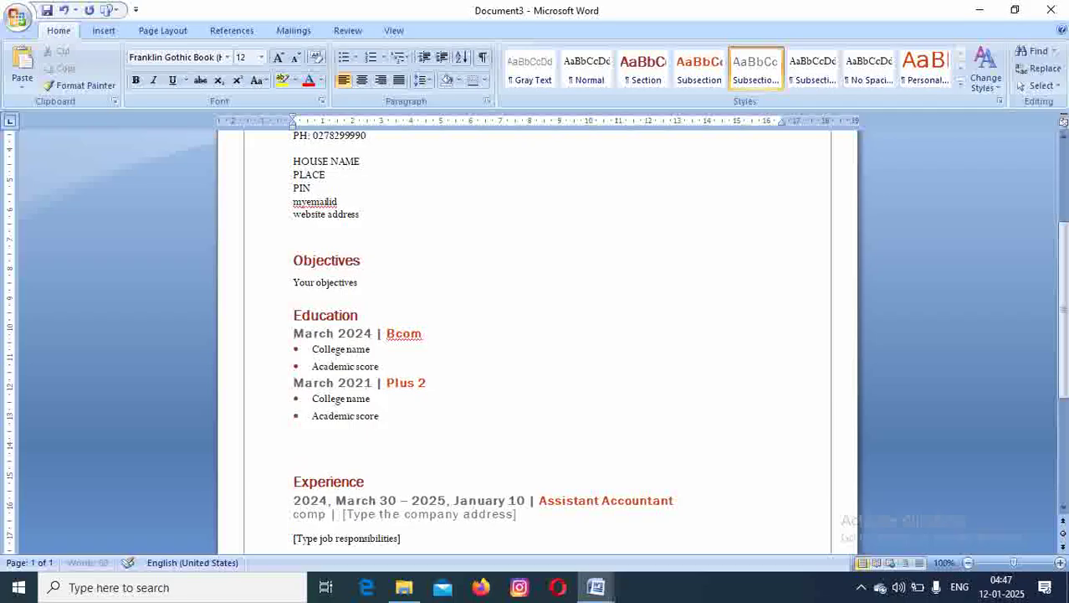
{"action": "type", "text": "name"}
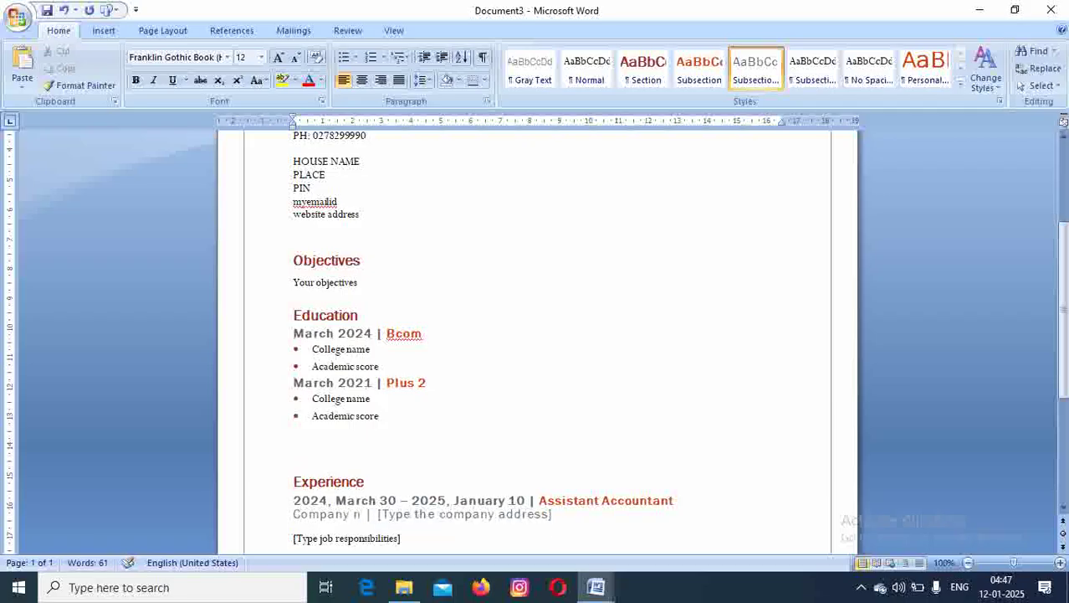
{"action": "left_click", "coordinate": [554, 524]}
{"action": "type", "text": "| C"}
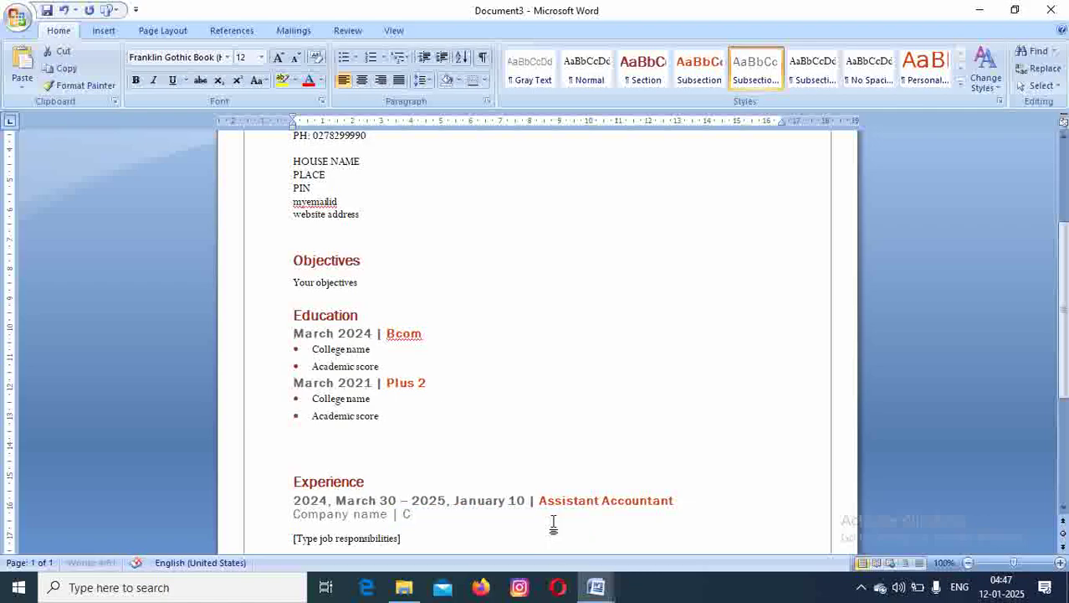
{"action": "type", "text": "ompan"}
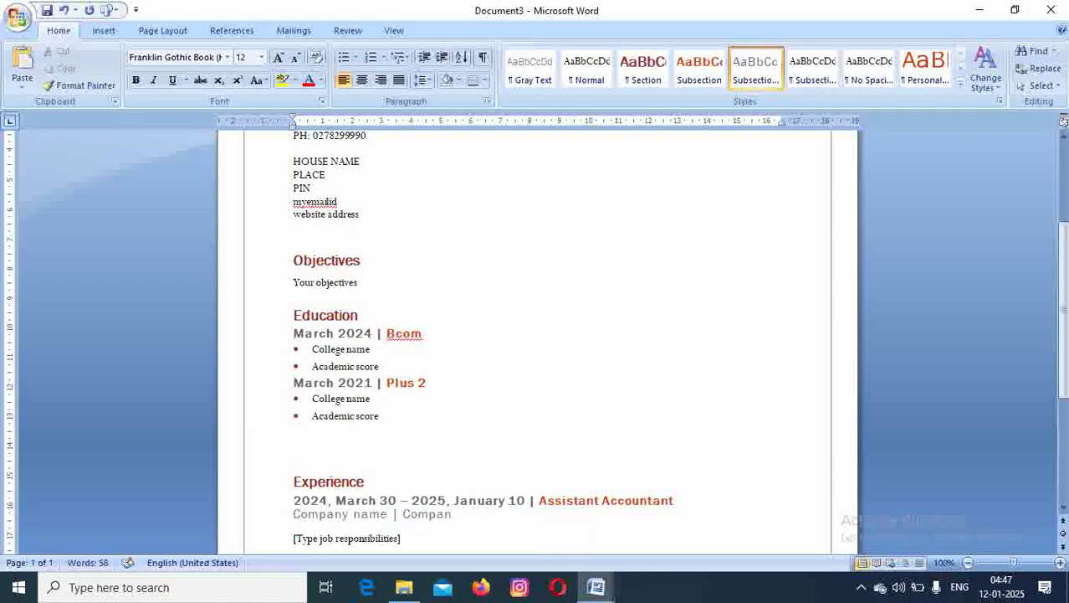
{"action": "type", "text": "y address"}
Replace the job responsibilities placeholder under Experience with "Job role & responsibilities".
{"action": "key", "text": "Down"}
{"action": "key", "text": "Down"}
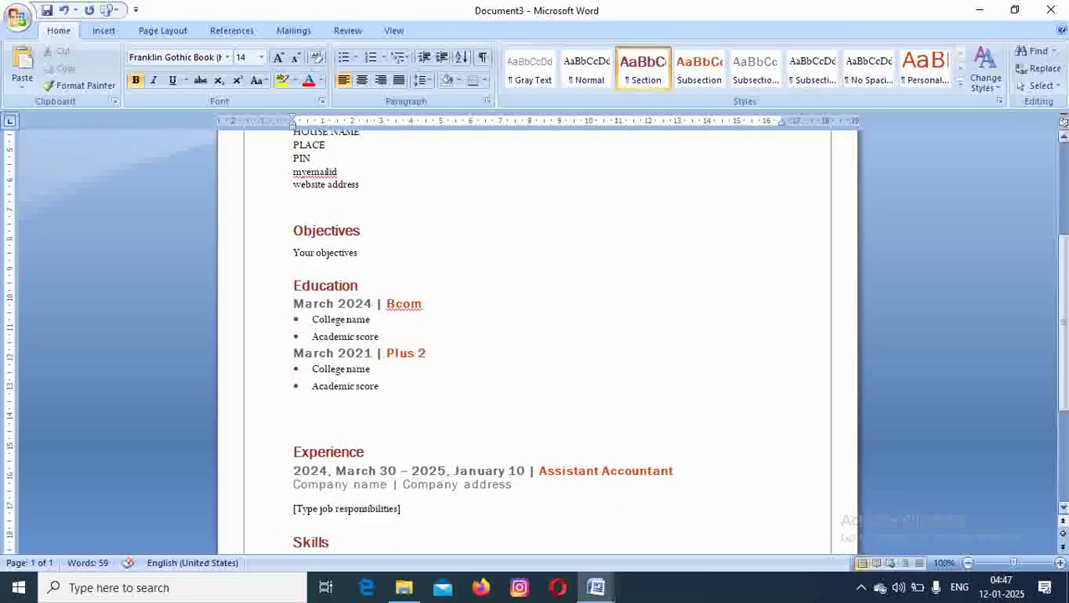
{"action": "scroll", "coordinate": [1063, 512], "scroll_direction": "down", "scroll_amount": 2}
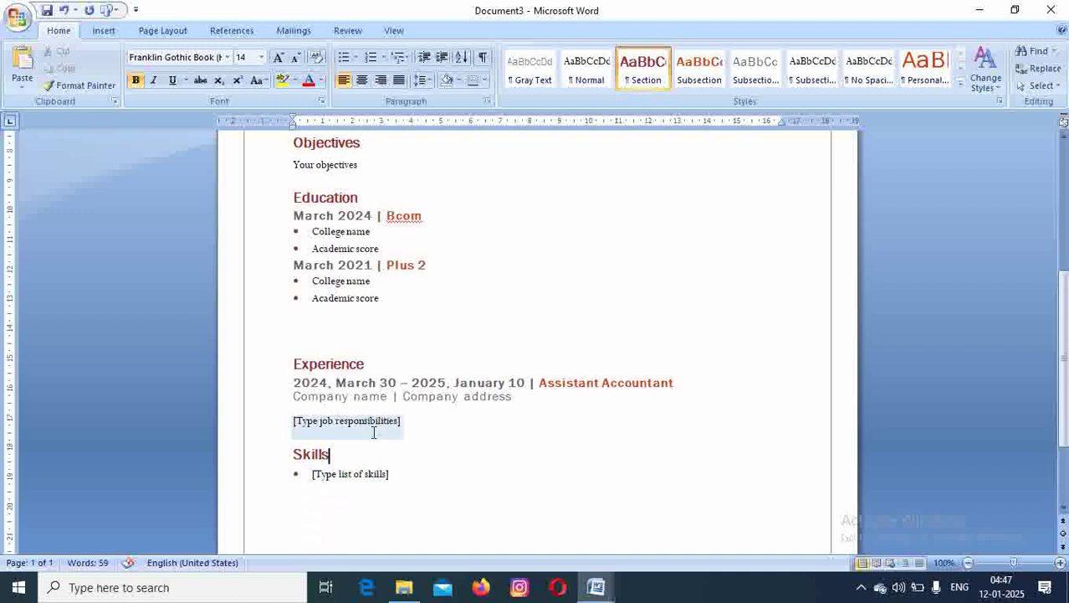
{"action": "left_click", "coordinate": [384, 425]}
{"action": "type", "text": "J"}
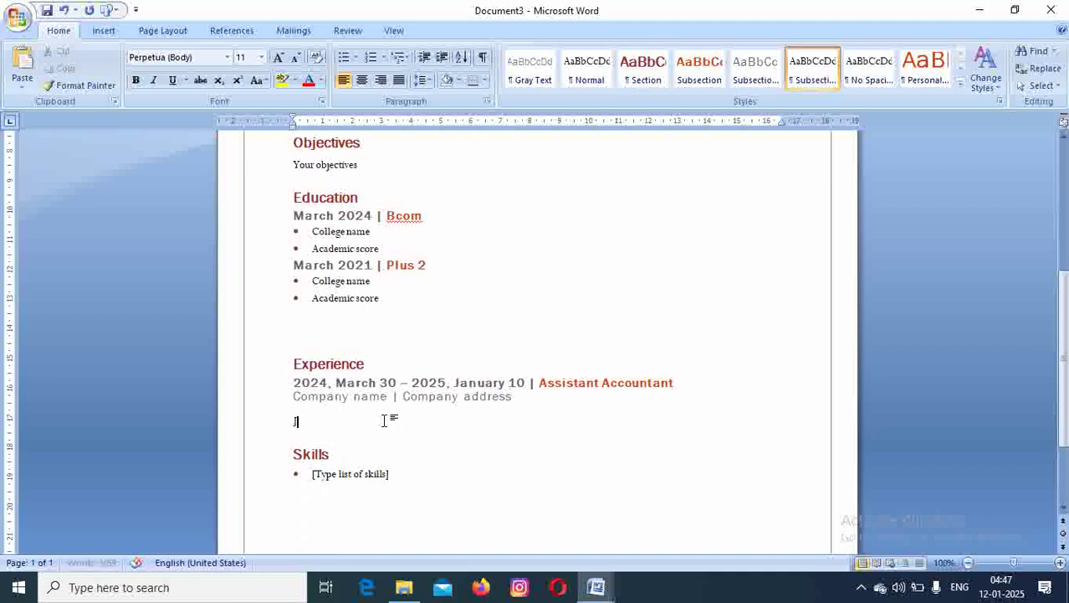
{"action": "type", "text": "ob role "}
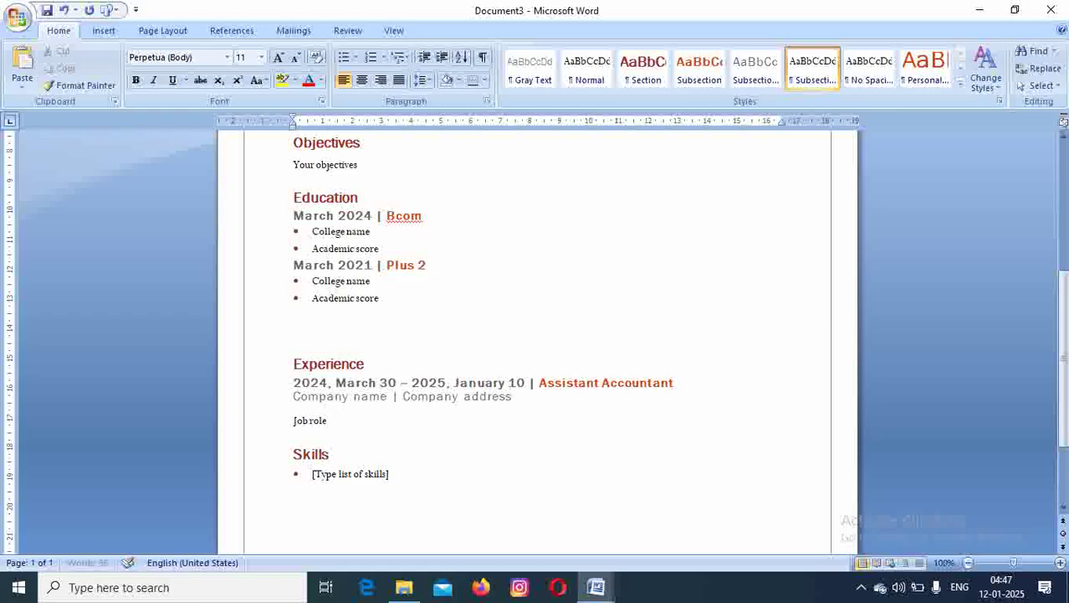
{"action": "type", "text": "& responsibili"}
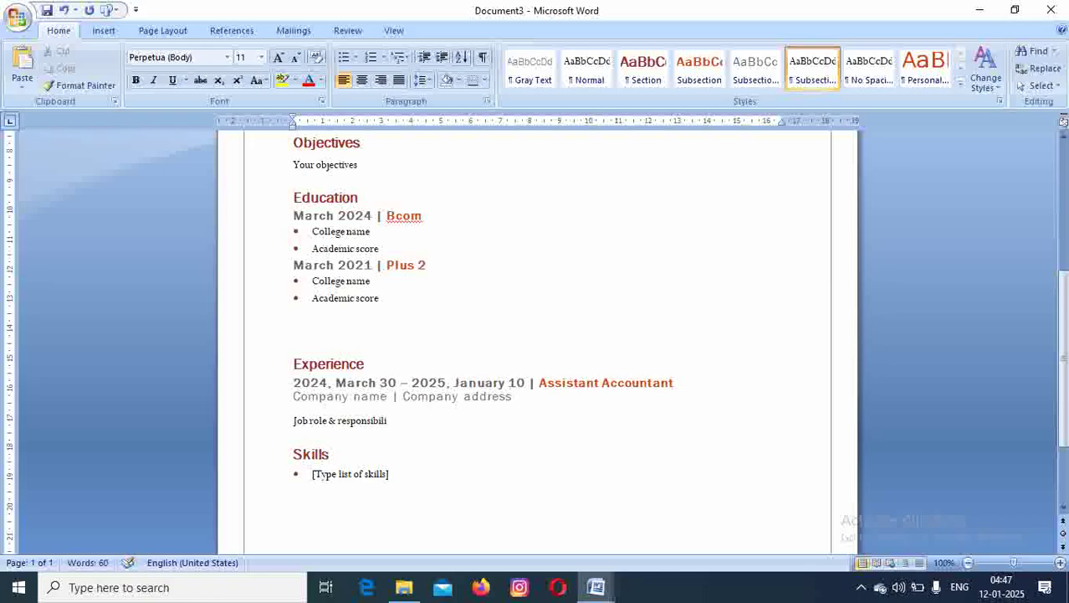
{"action": "type", "text": "ties"}
Replace the Skills placeholder with the bullets "Skill1" and "Skill2", followed by an empty bullet.
{"action": "left_click", "coordinate": [333, 475]}
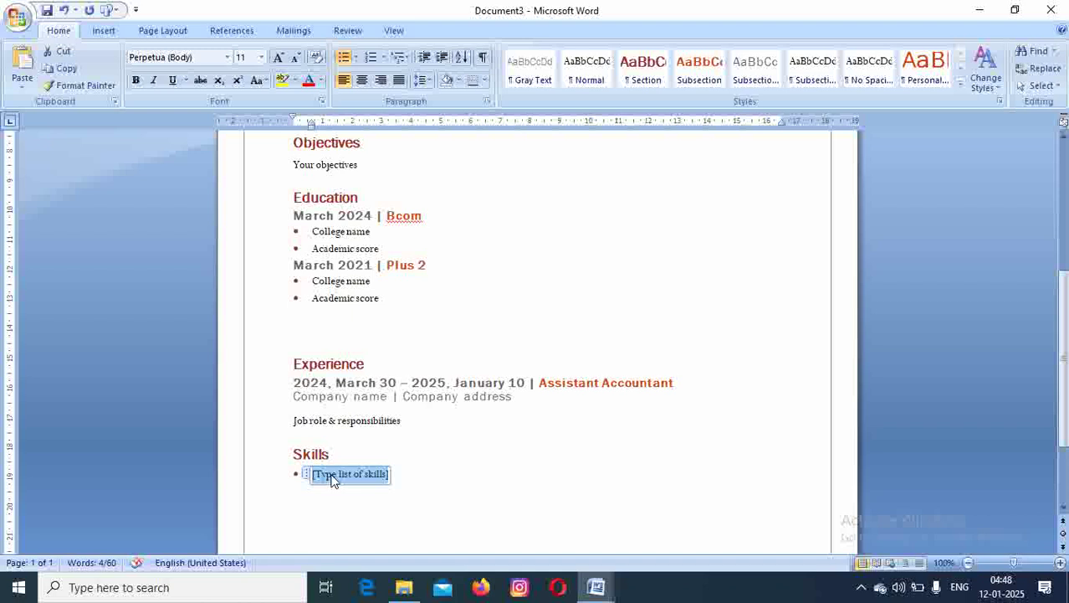
{"action": "type", "text": "Ski"}
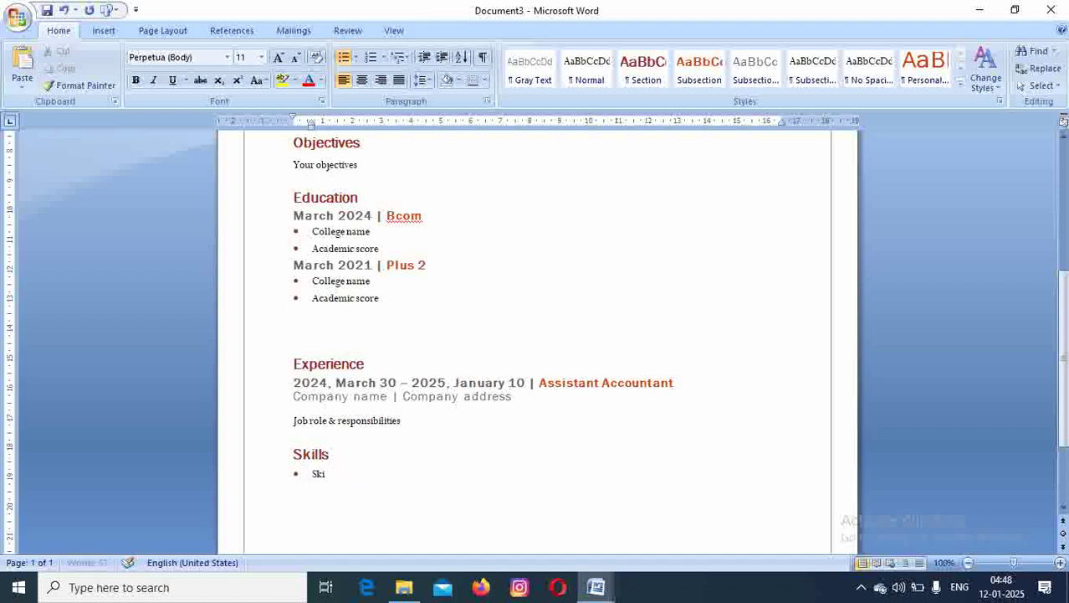
{"action": "type", "text": "ll1"}
{"action": "key", "text": "Return"}
{"action": "type", "text": "Skill2"}
{"action": "key", "text": "Return"}
{"action": "key", "text": "Down"}
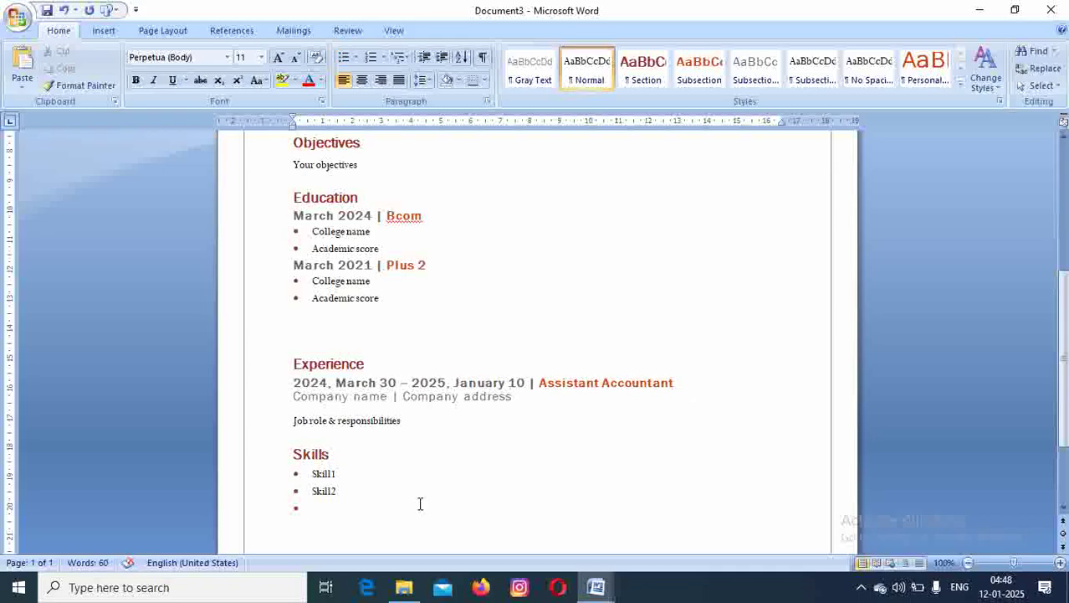
Review the filled-in resume from the end of the page back up to the name and contact details.
{"action": "left_click", "coordinate": [1064, 510]}
{"action": "scroll", "coordinate": [1064, 516], "scroll_direction": "down", "scroll_amount": 3}
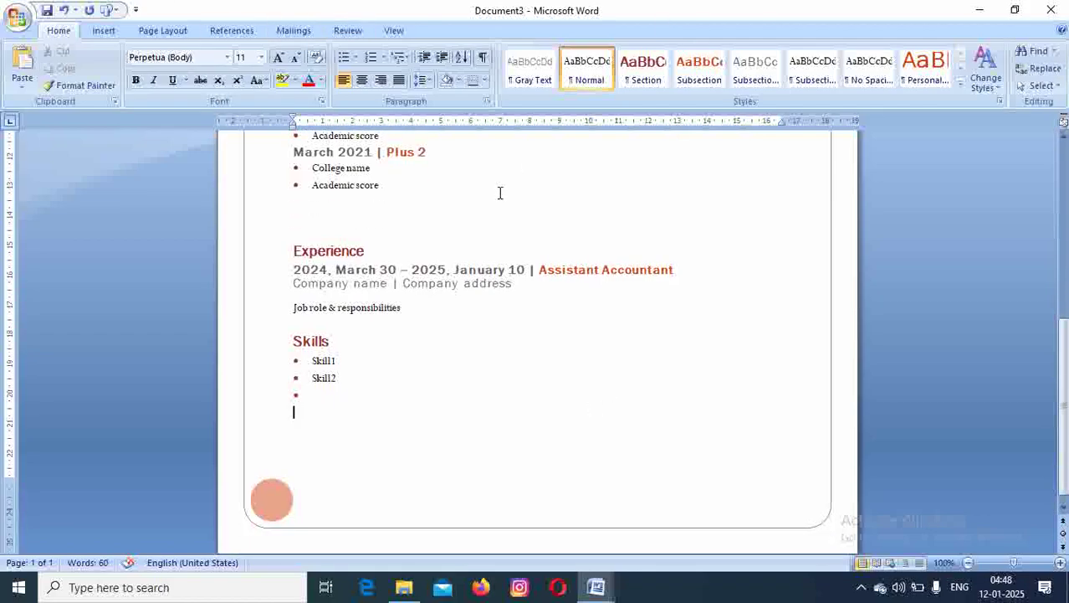
{"action": "key", "text": "Up"}
{"action": "key", "text": "Up"}
{"action": "key", "text": "Up"}
{"action": "key", "text": "Up"}
{"action": "key", "text": "Up"}
{"action": "key", "text": "Up"}
{"action": "key", "text": "Up"}
{"action": "key", "text": "Up"}
{"action": "key", "text": "Up"}
{"action": "key", "text": "Up"}
{"action": "key", "text": "Up"}
{"action": "key", "text": "Up"}
{"action": "key", "text": "Up"}
{"action": "key", "text": "Up"}
{"action": "key", "text": "Up"}
{"action": "key", "text": "Up"}
{"action": "key", "text": "Up"}
{"action": "key", "text": "Up"}
{"action": "key", "text": "Up"}
{"action": "key", "text": "Up"}
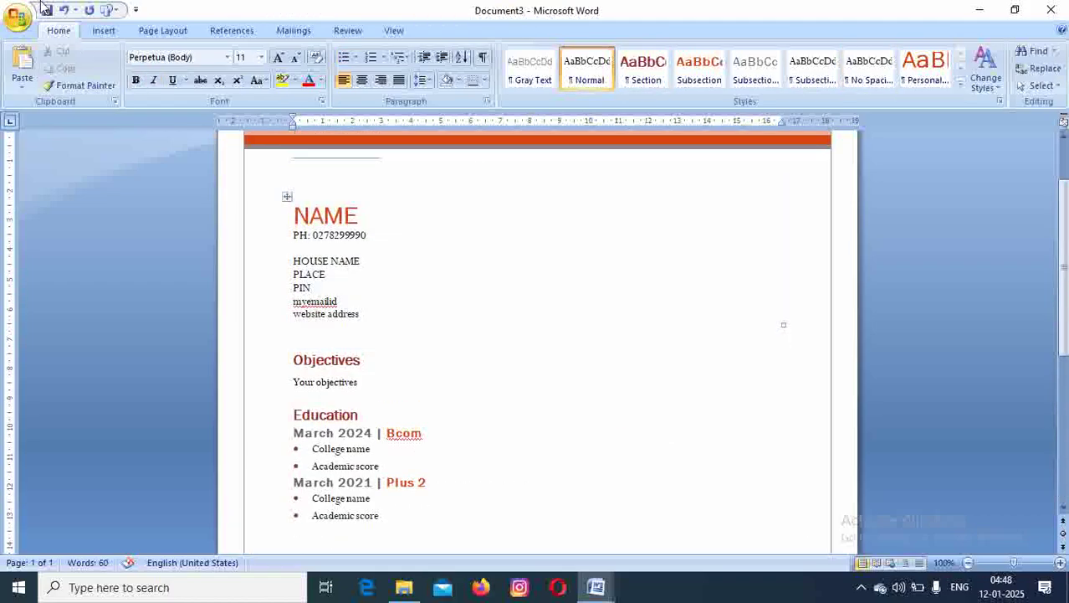
Save the resume as a Word document named "my resume" in New folder (2) on Local Disk (D:).
{"action": "left_click", "coordinate": [25, 24]}
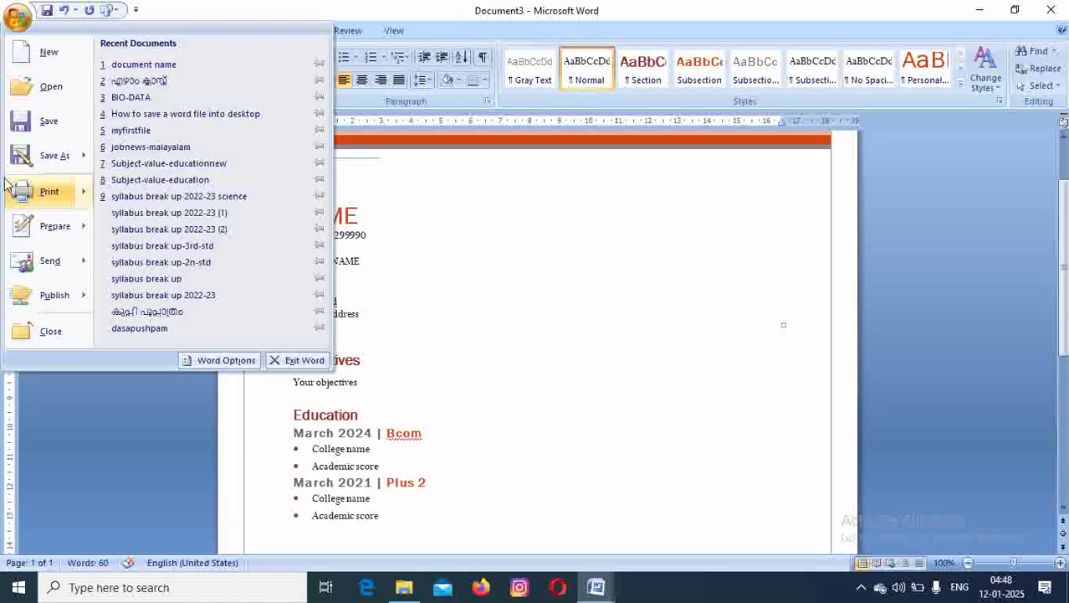
{"action": "left_click", "coordinate": [34, 125]}
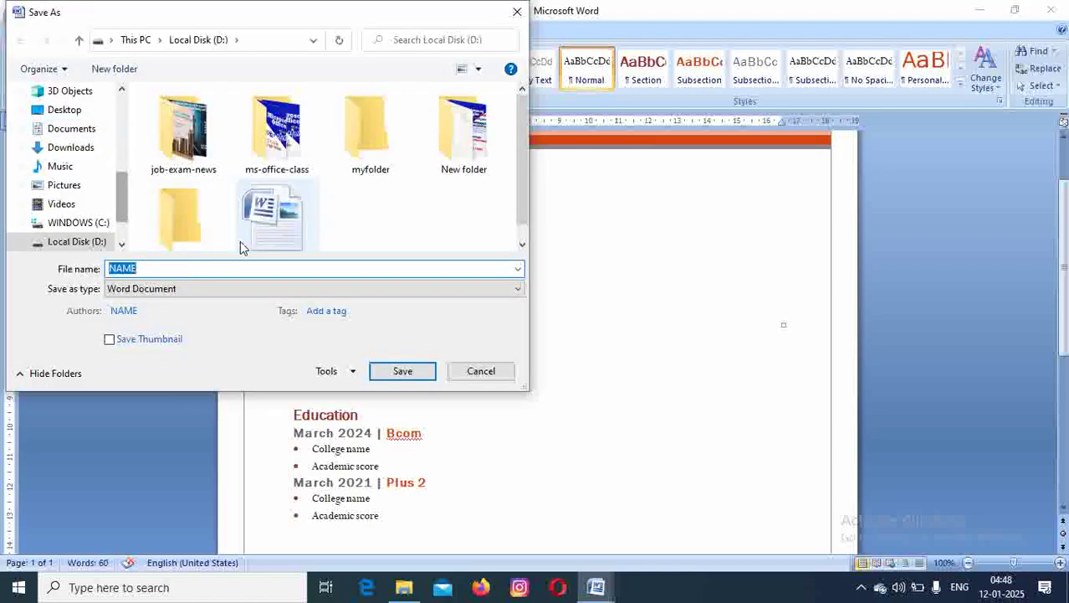
{"action": "double_click", "coordinate": [191, 217]}
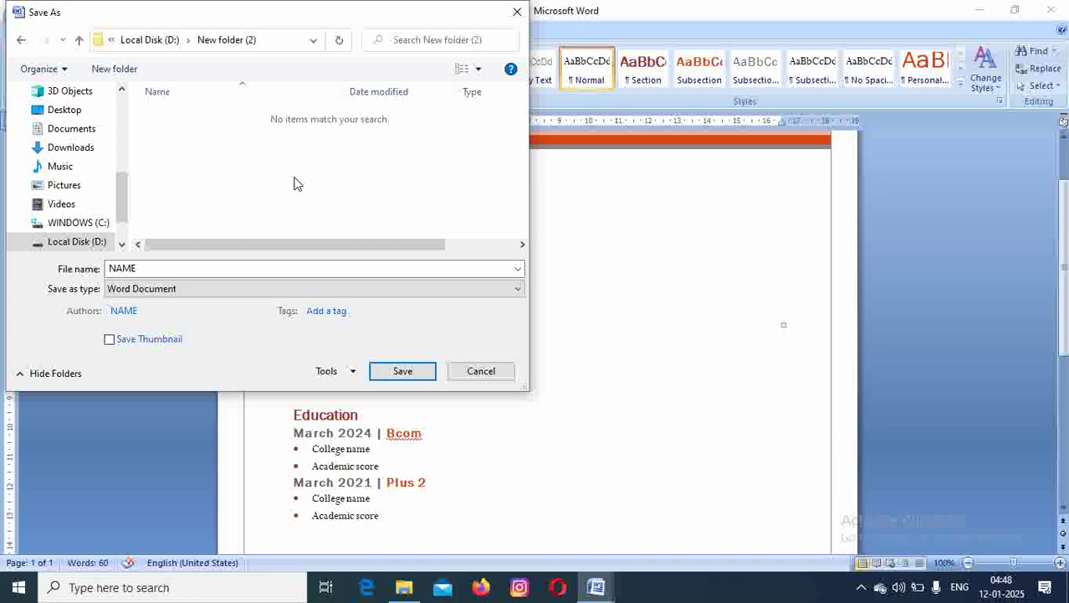
{"action": "double_click", "coordinate": [150, 268]}
{"action": "type", "text": "my"}
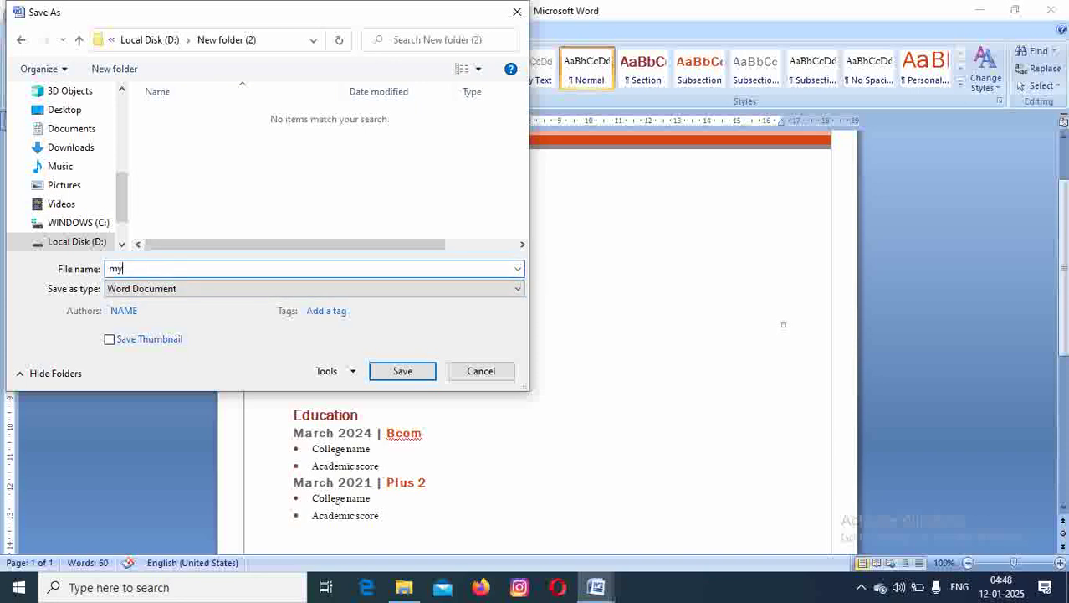
{"action": "type", "text": " resume"}
{"action": "left_click", "coordinate": [405, 372]}
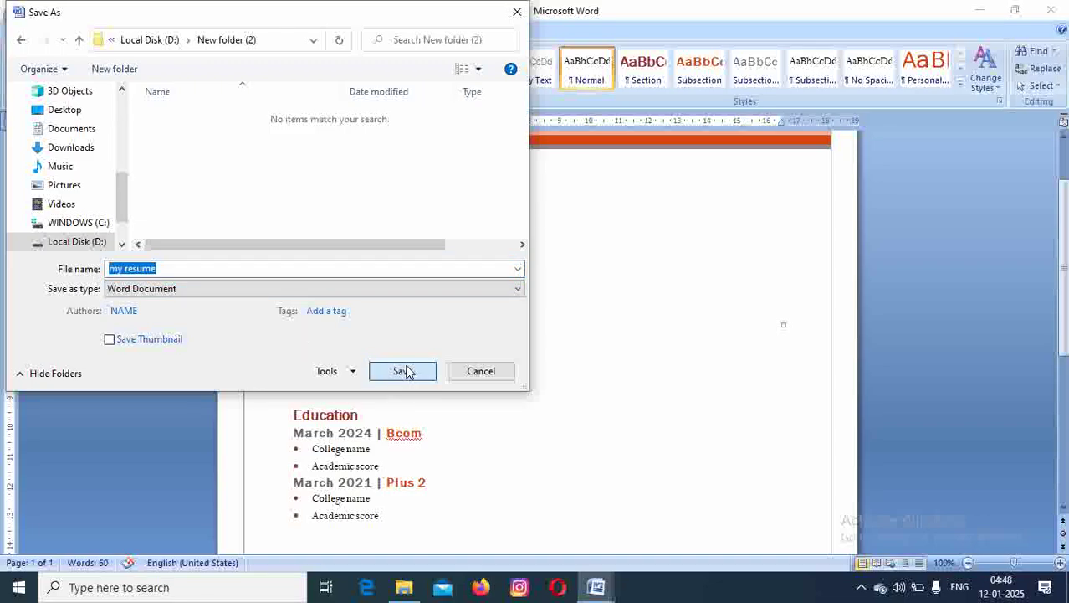
Publish a PDF copy of the resume as "my resume" in New folder (2), optimized for minimum size.
{"action": "left_click", "coordinate": [20, 20]}
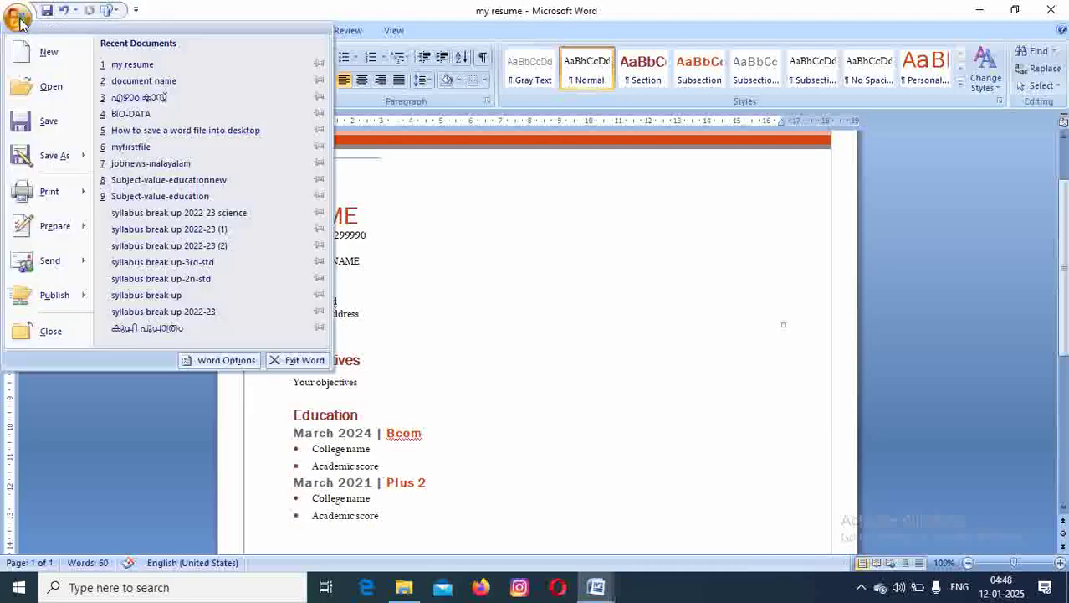
{"action": "mouse_move", "coordinate": [40, 156]}
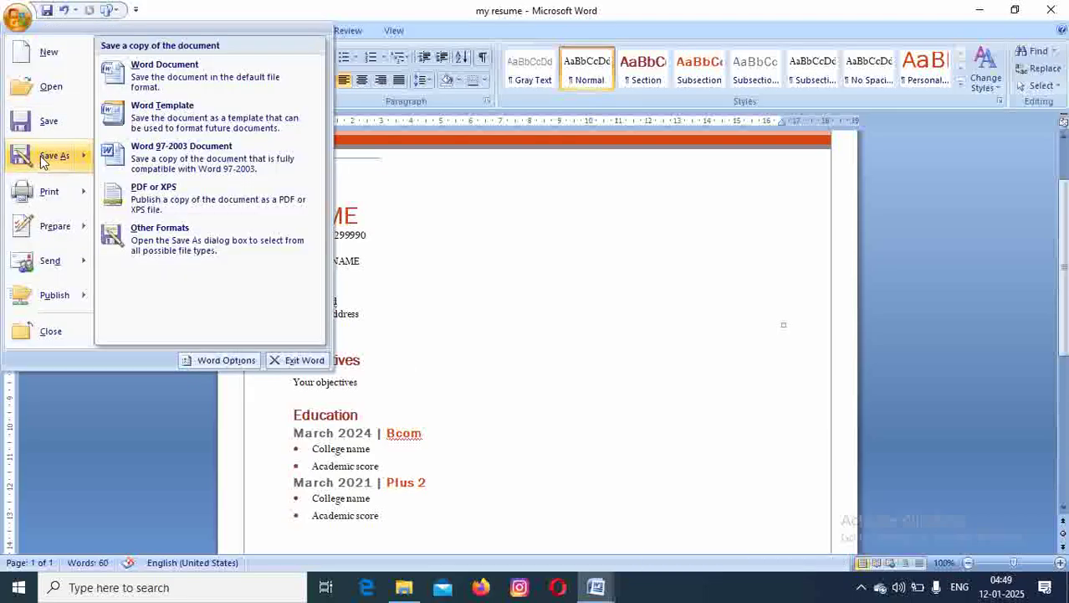
{"action": "left_click", "coordinate": [170, 202]}
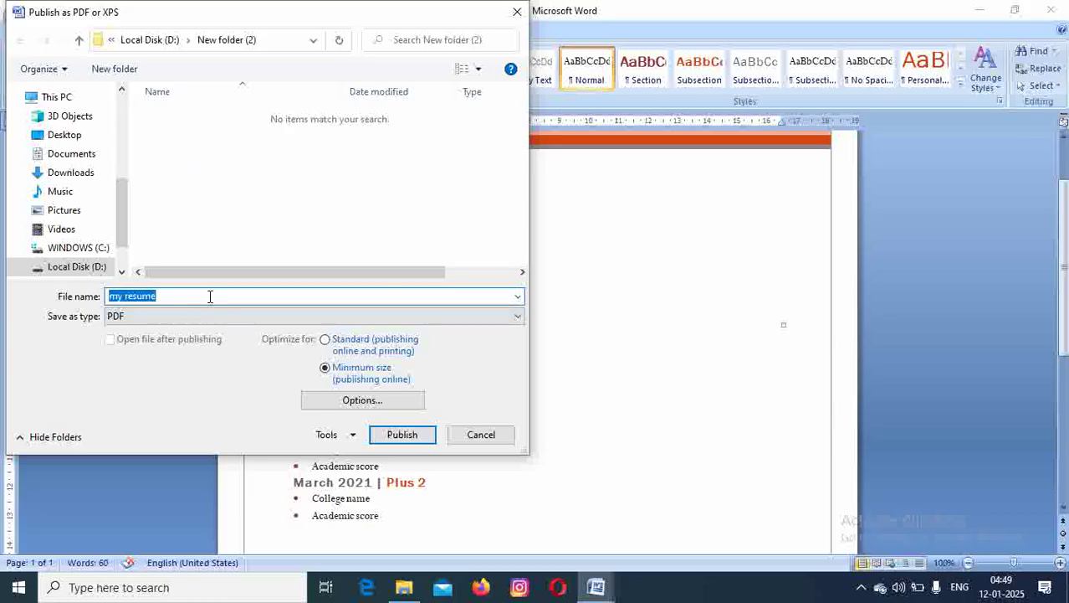
{"action": "left_click", "coordinate": [410, 434]}
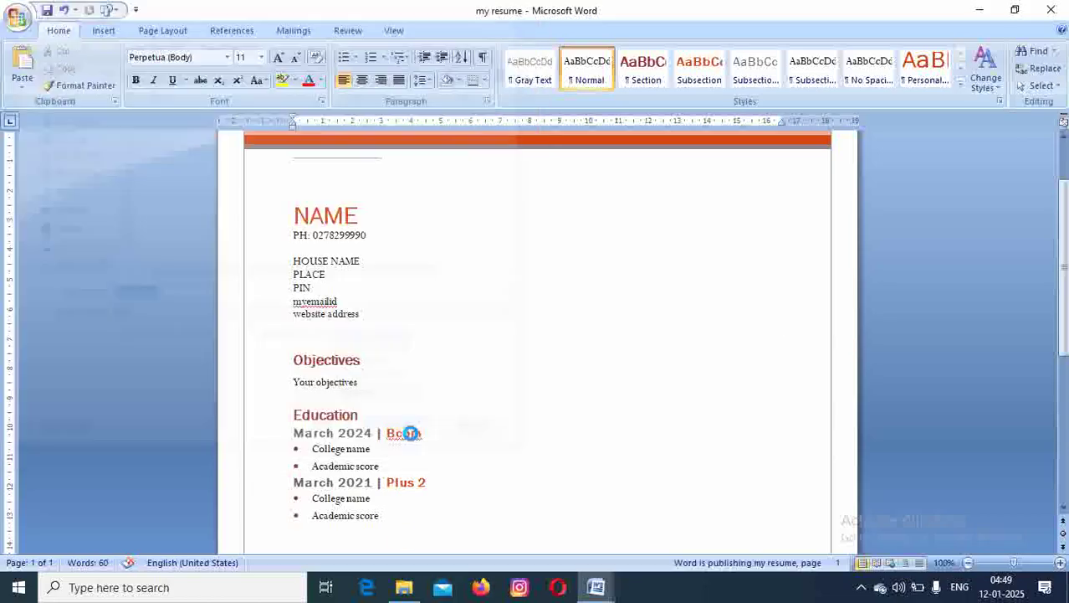